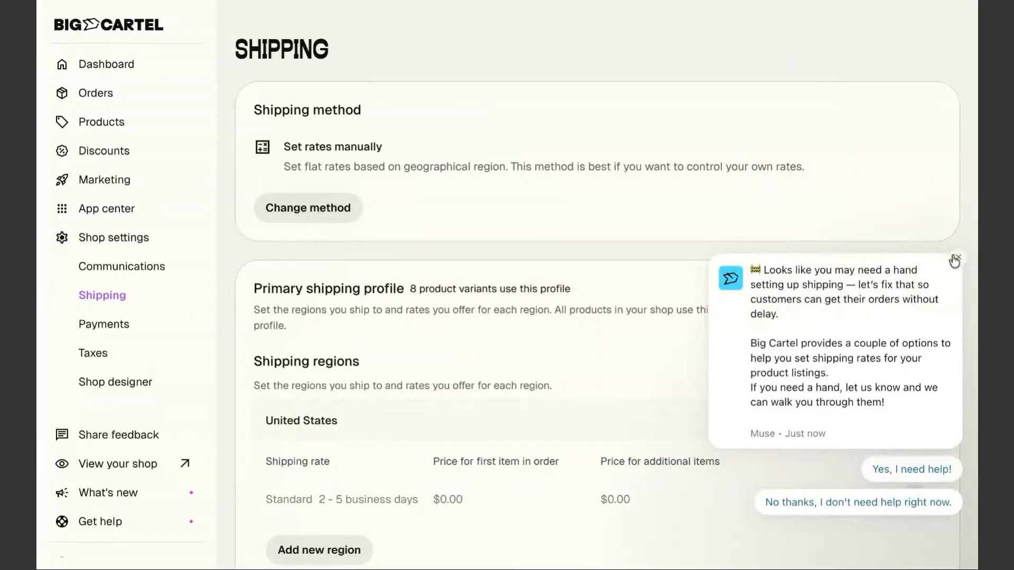
Close the Muse help chat popup that covers the Shipping settings page
left_click(952, 259)
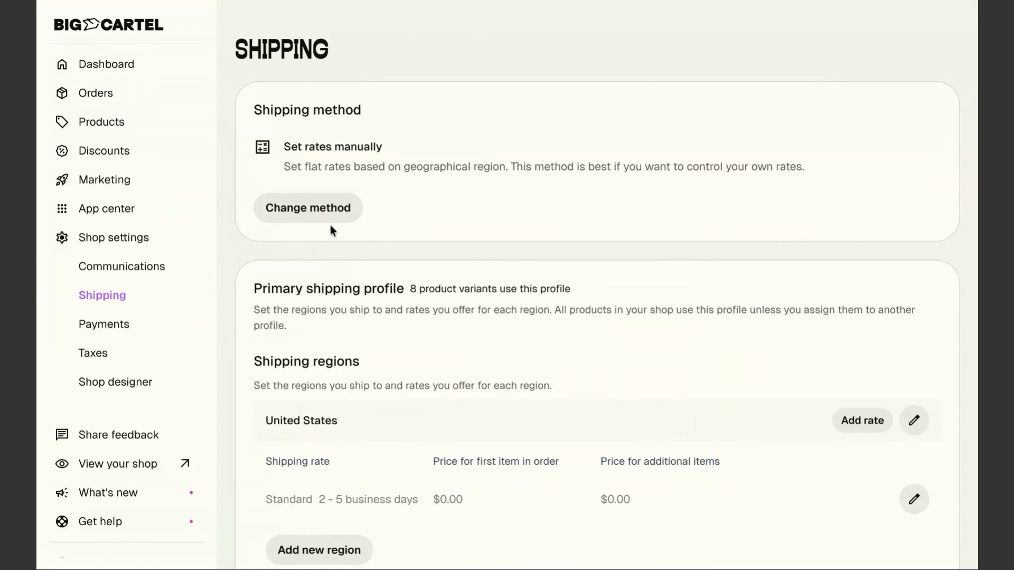
Change the shipping method to 'Calculate for me' (automatic USPS rates) and save it
left_click(312, 207)
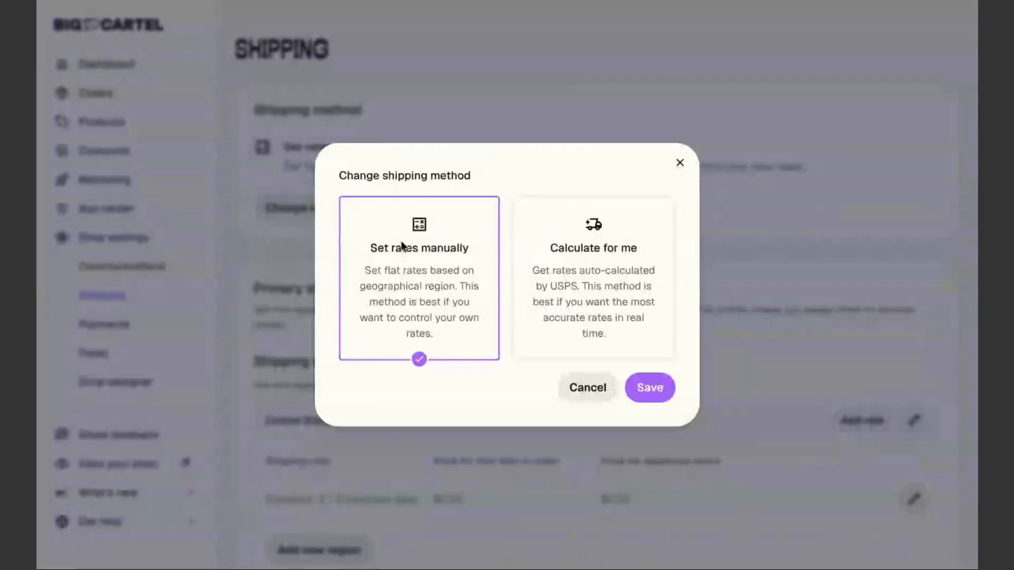
left_click(617, 283)
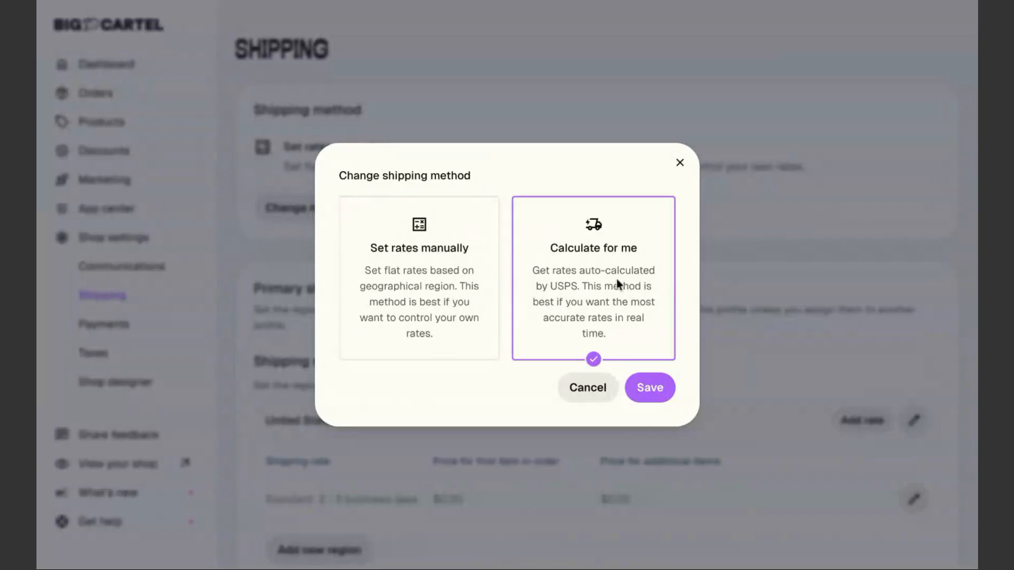
left_click(651, 389)
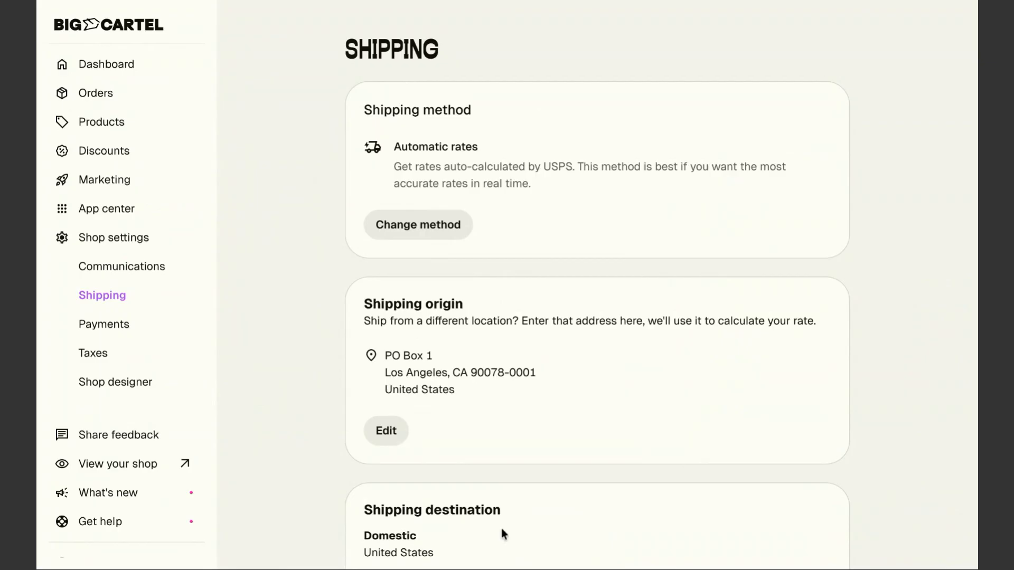
scroll(511, 378, "down", 2)
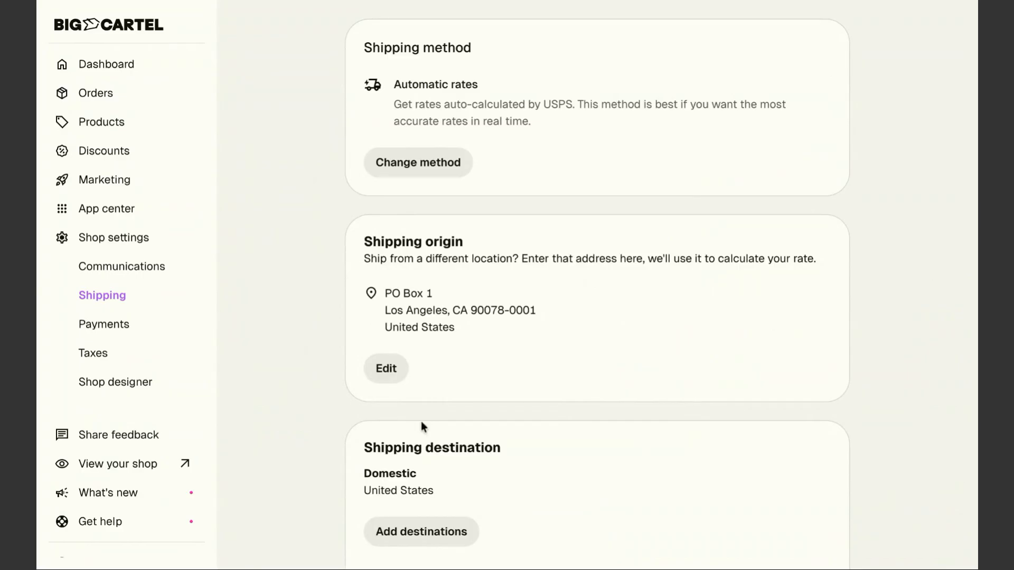
scroll(421, 422, "down", 1)
scroll(421, 423, "down", 2)
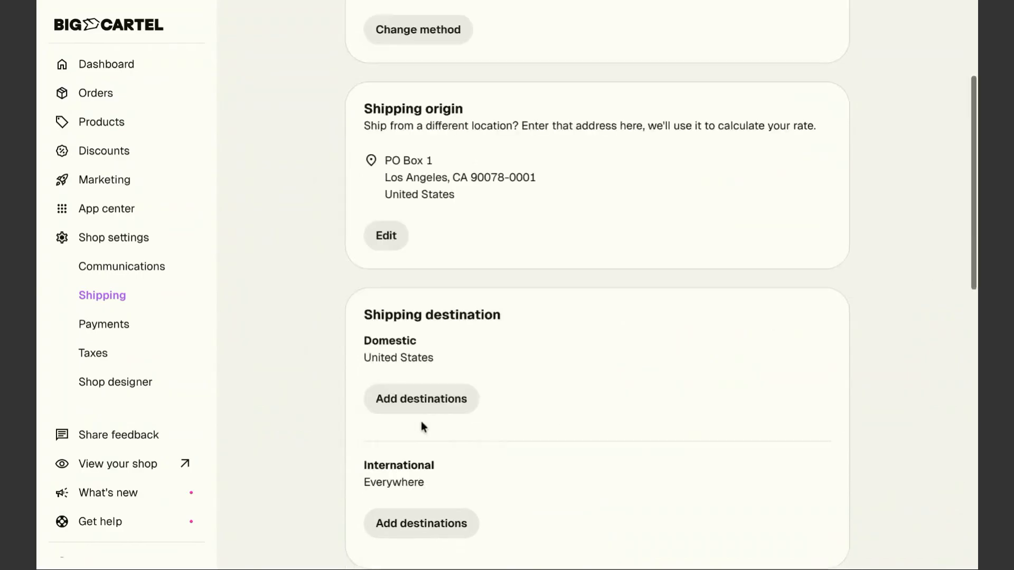
scroll(421, 425, "down", 3)
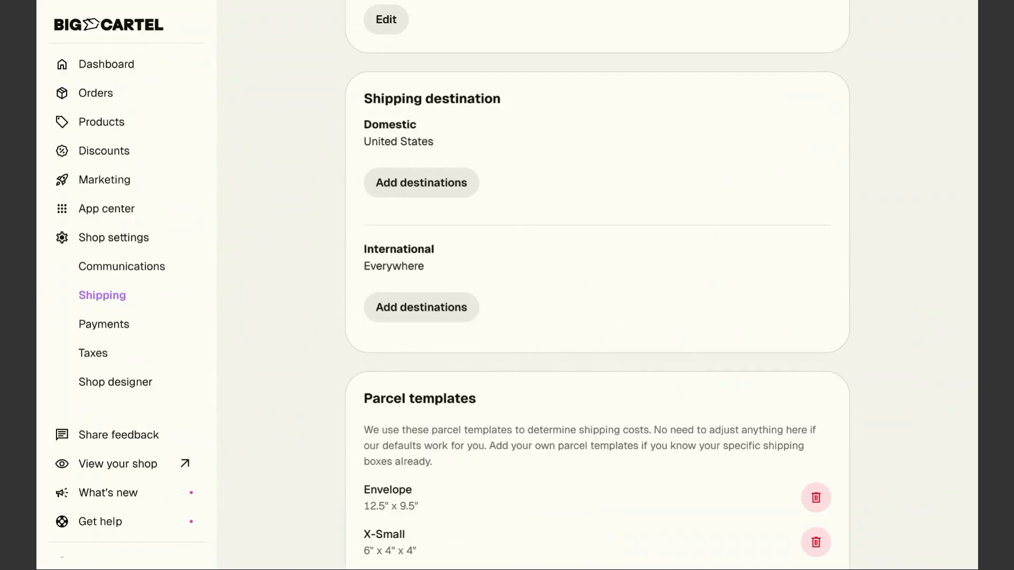
Replace the United States domestic destination with only the Pacific West region and save
left_click(414, 194)
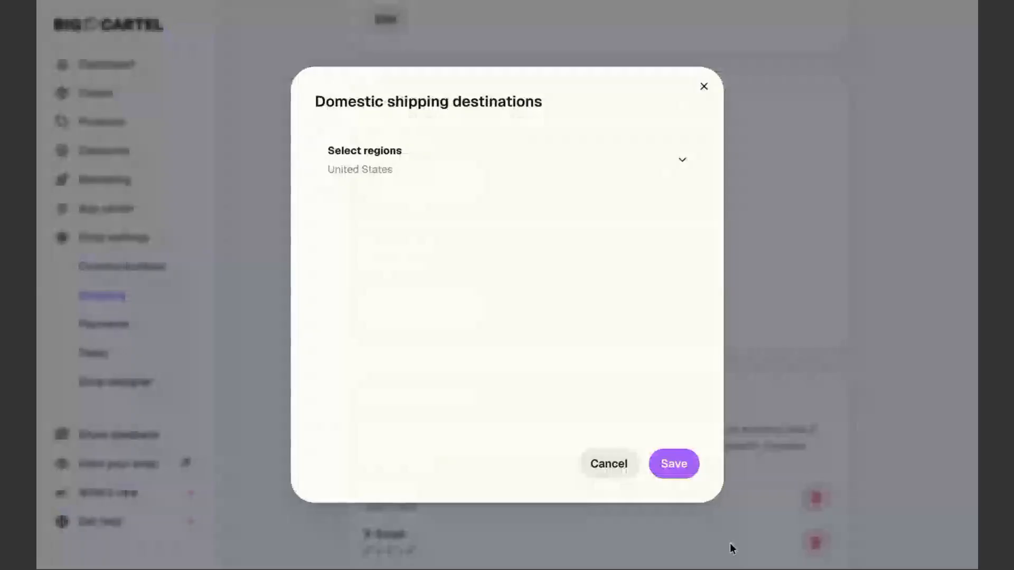
left_click(682, 162)
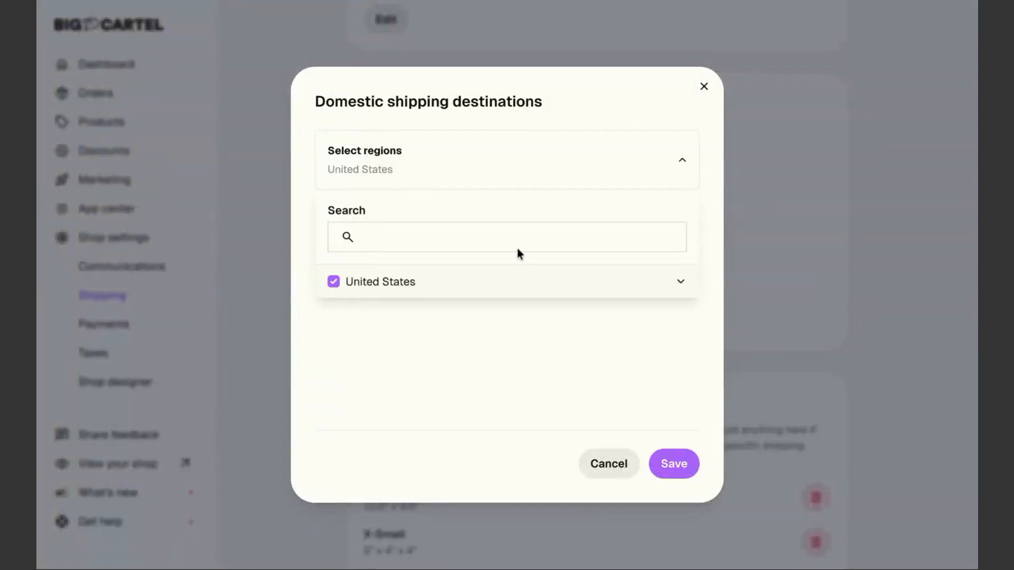
left_click(681, 283)
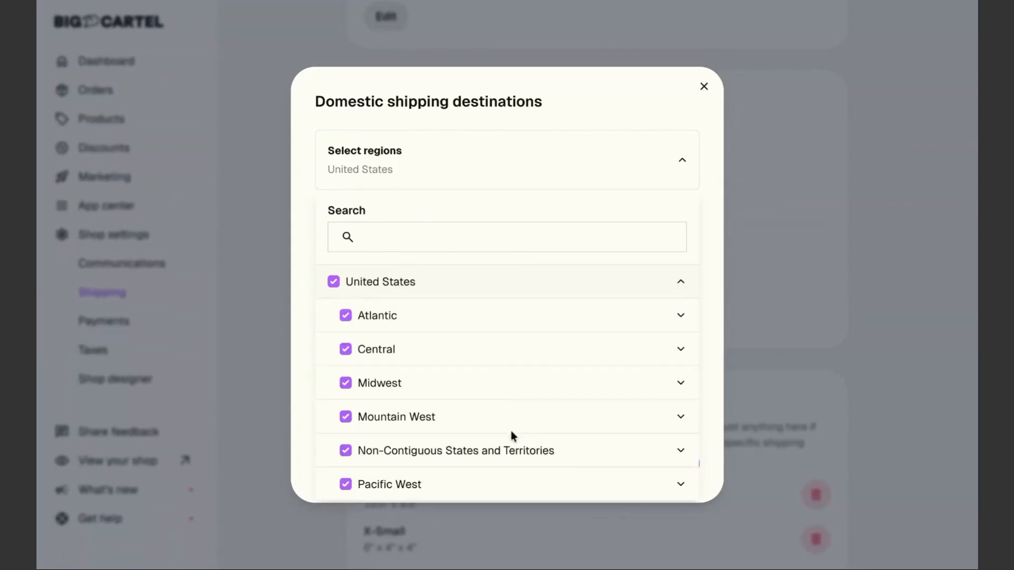
left_click(333, 283)
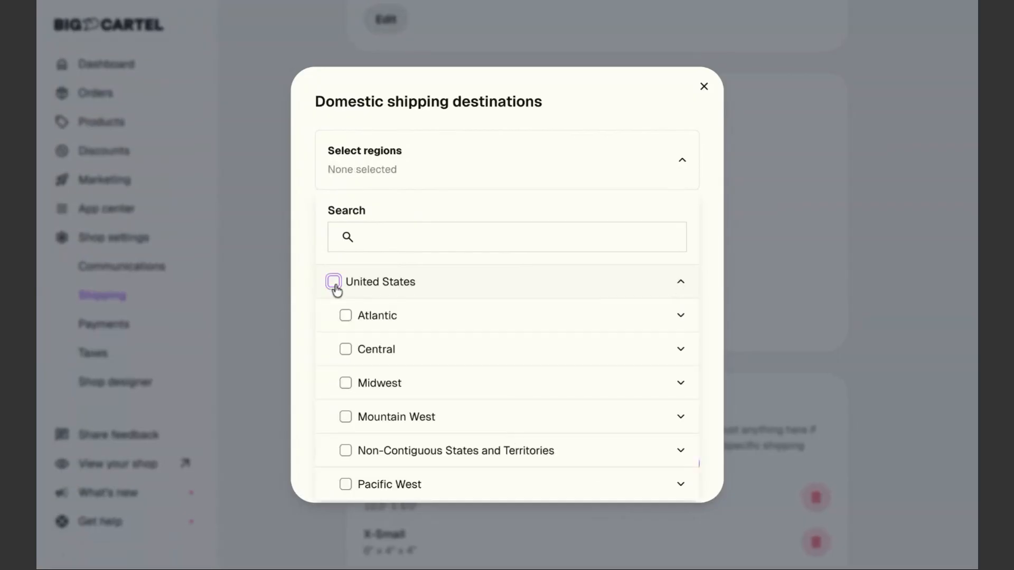
left_click(345, 486)
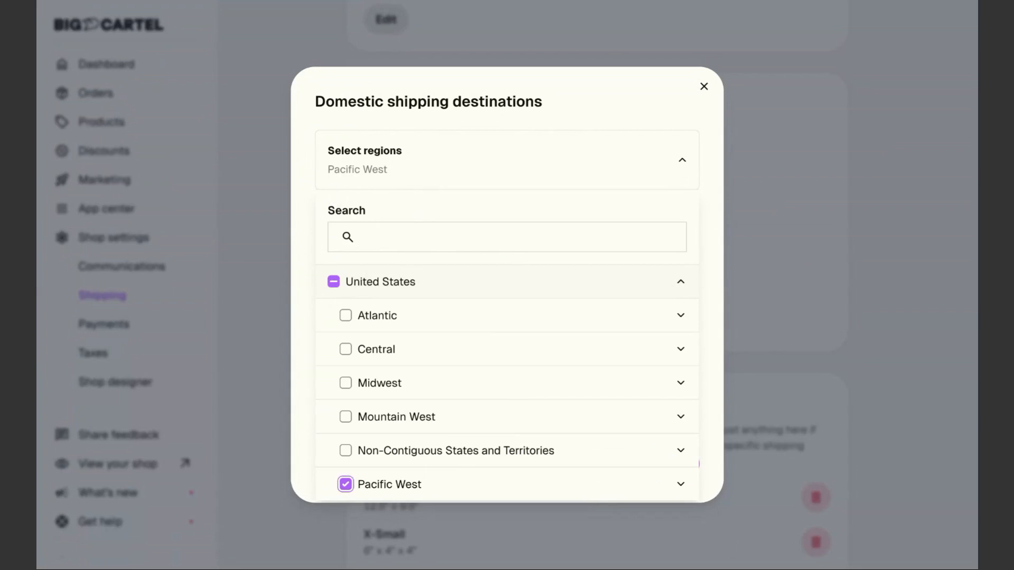
left_click(681, 485)
scroll(478, 413, "down", 2)
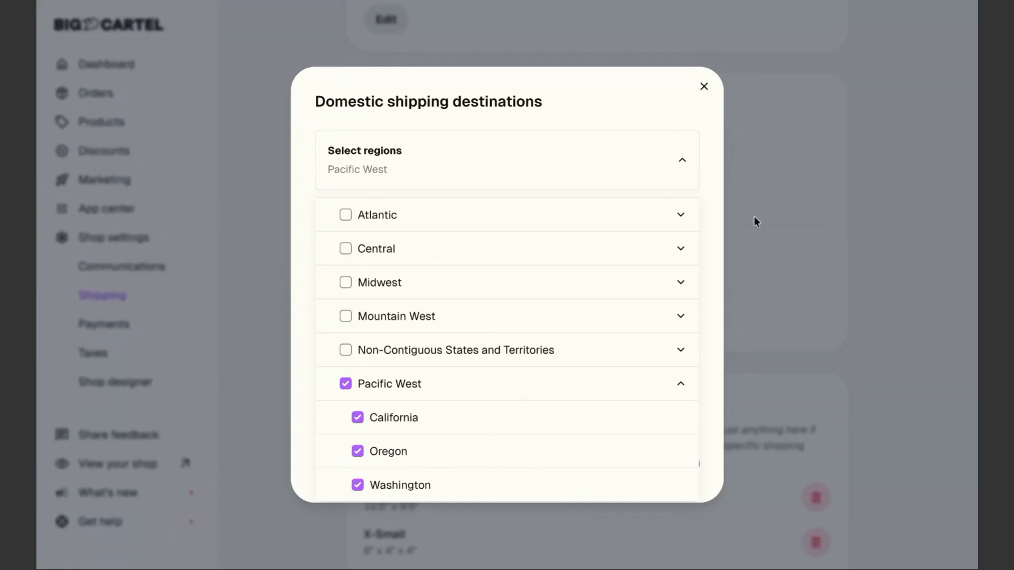
left_click(682, 162)
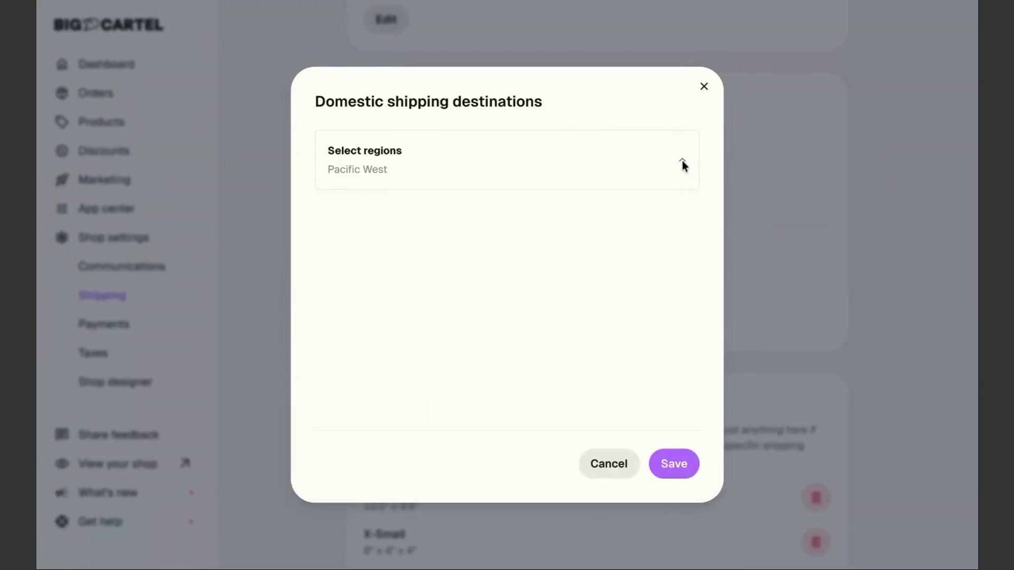
left_click(674, 468)
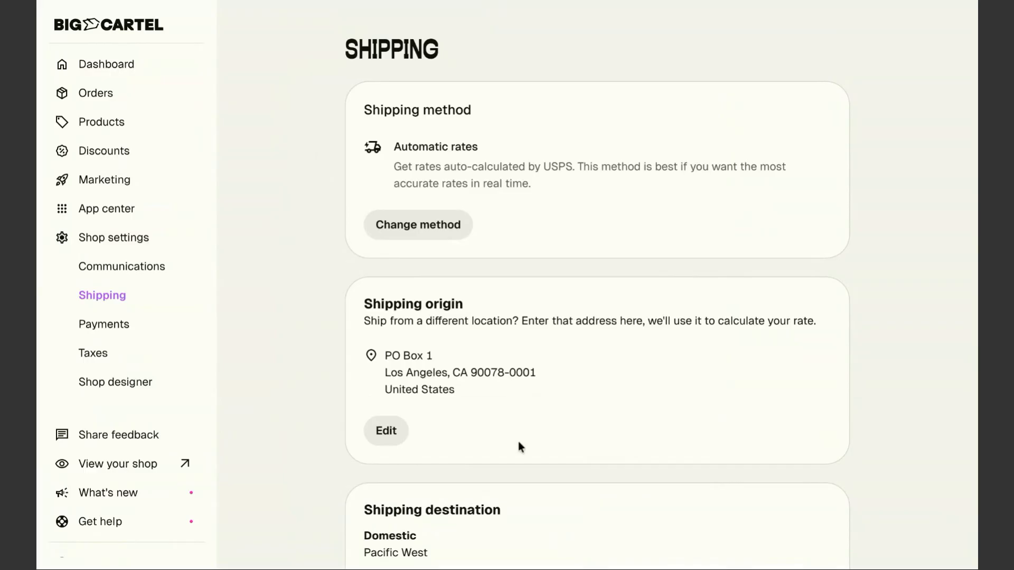
scroll(518, 446, "down", 6)
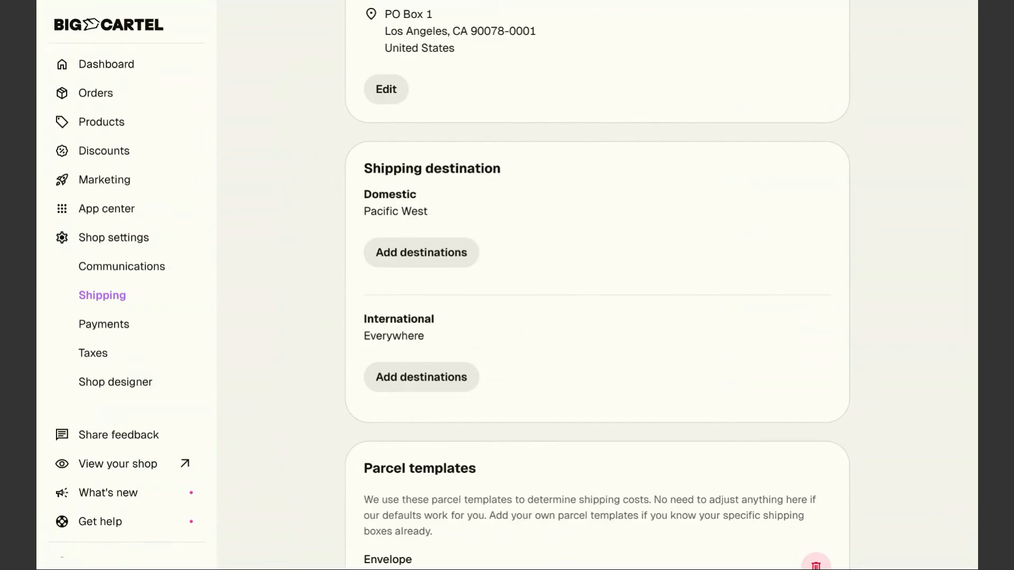
Replace the Everywhere international destination with Canada and Mexico under North America and save
left_click(432, 379)
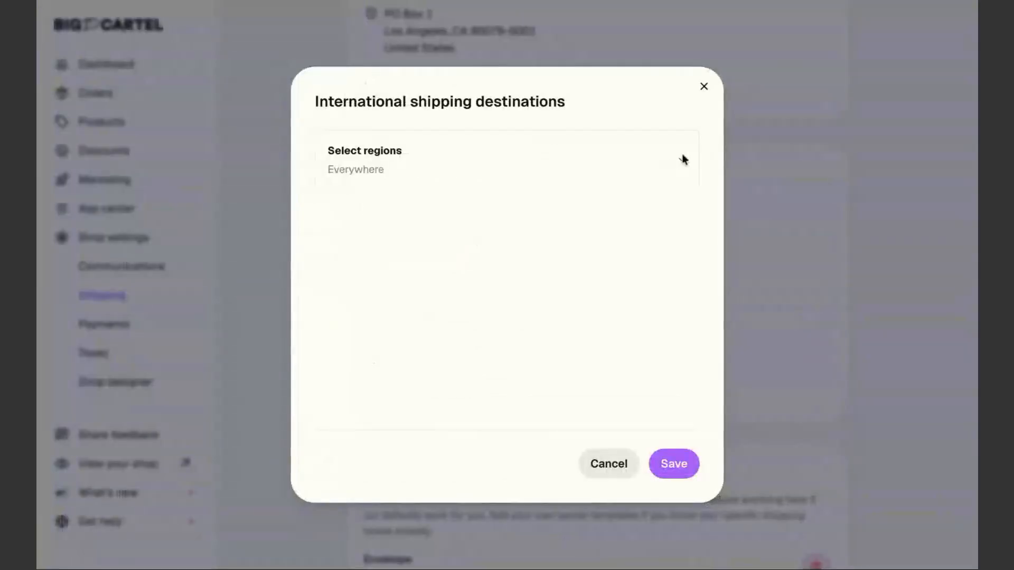
left_click(681, 159)
left_click(333, 286)
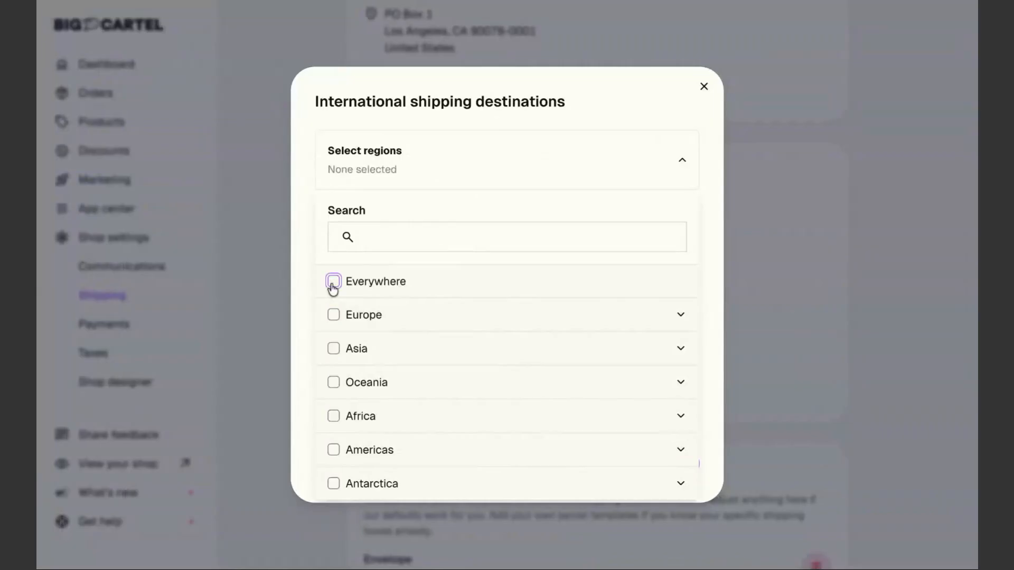
left_click(680, 452)
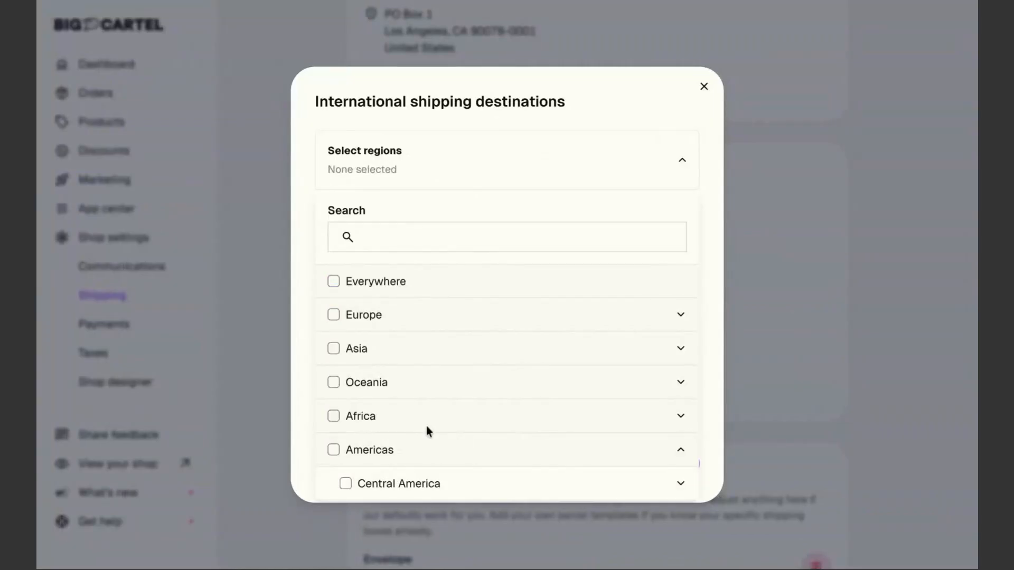
scroll(427, 428, "down", 3)
left_click(681, 451)
scroll(448, 450, "down", 3)
left_click(357, 360)
left_click(357, 394)
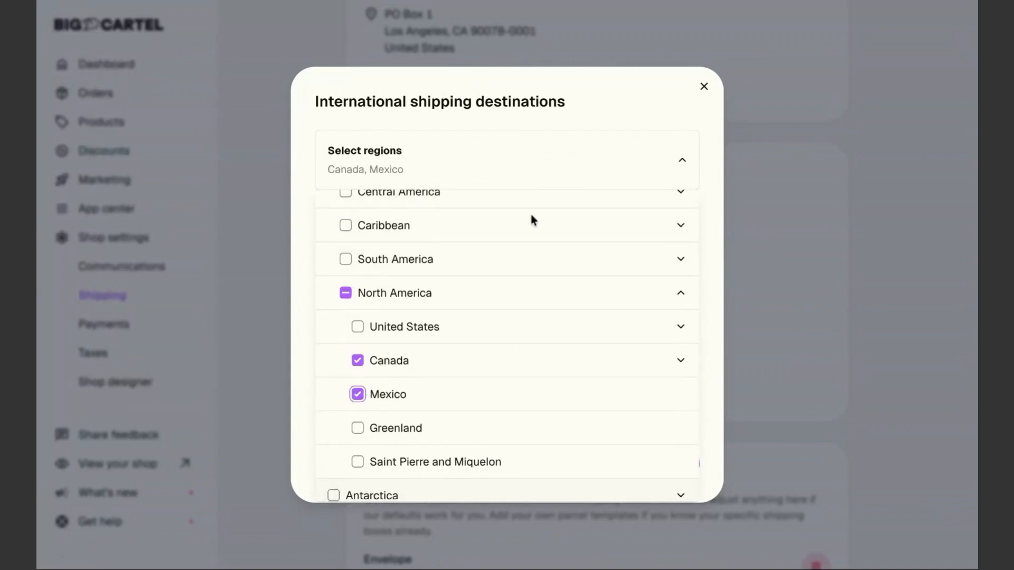
left_click(681, 160)
left_click(676, 466)
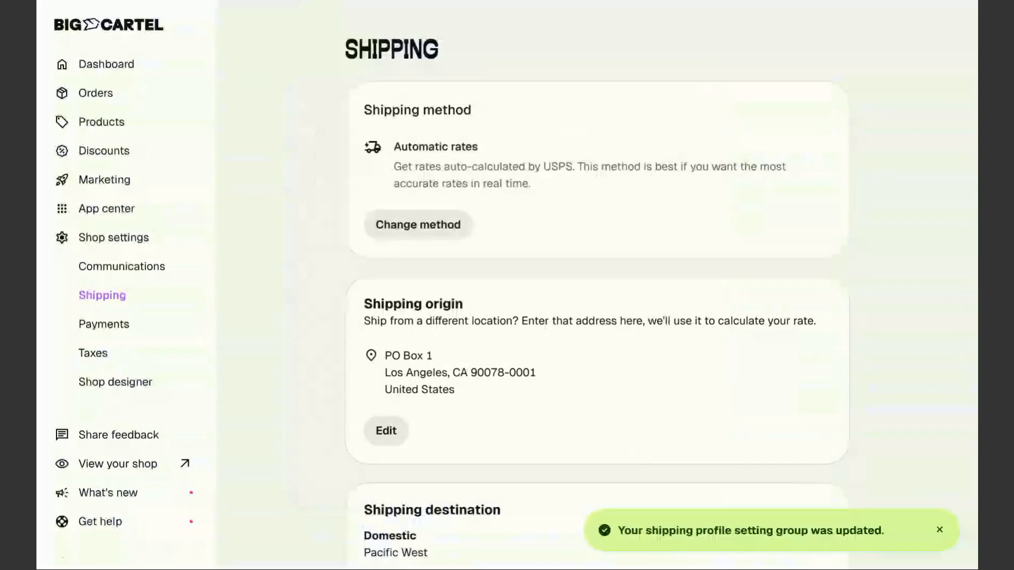
scroll(509, 446, "down", 4)
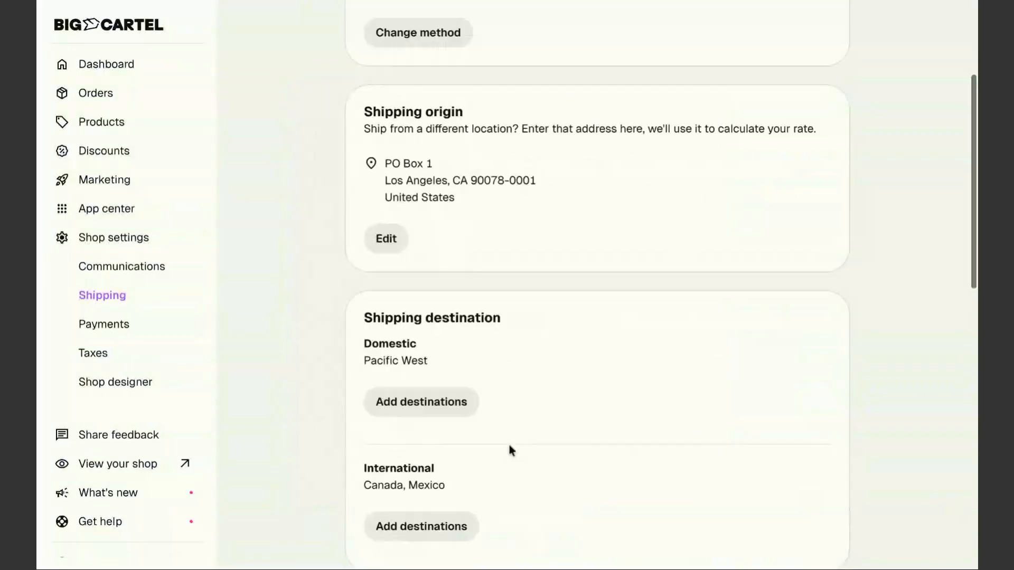
scroll(510, 446, "down", 7)
scroll(510, 448, "down", 2)
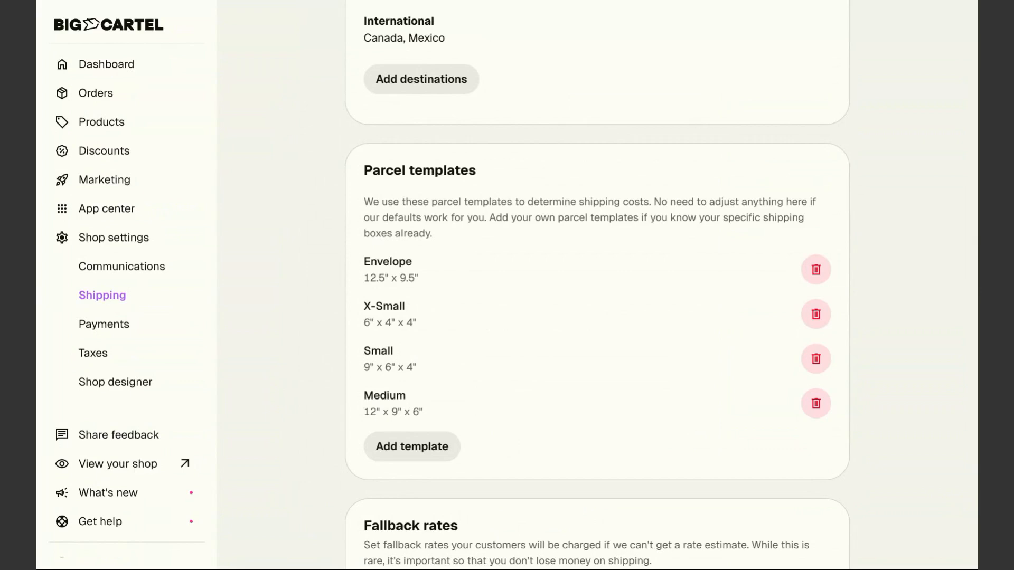
Delete the X-Small, Small and Medium parcel templates, confirming each deletion
left_click(817, 315)
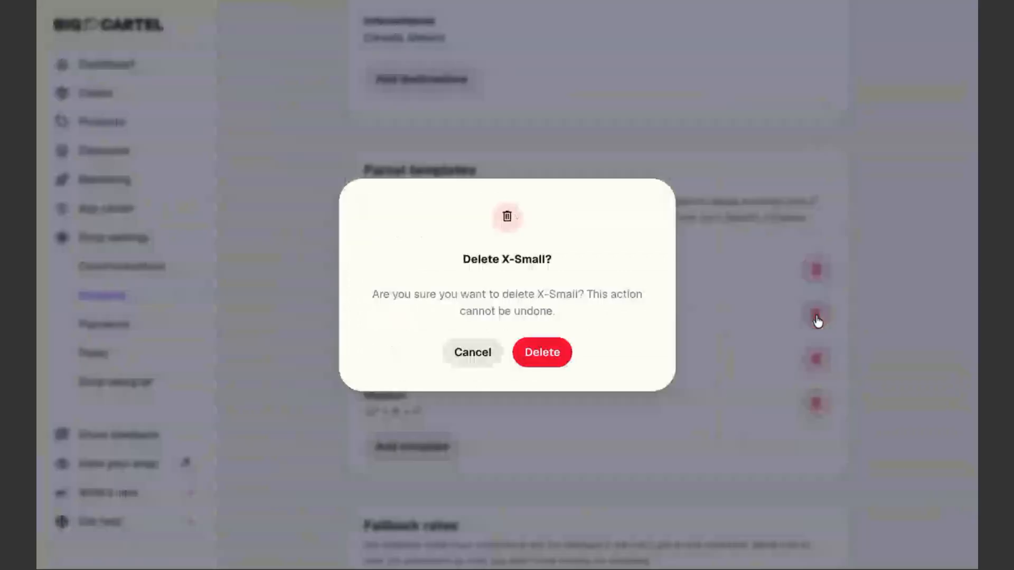
left_click(552, 354)
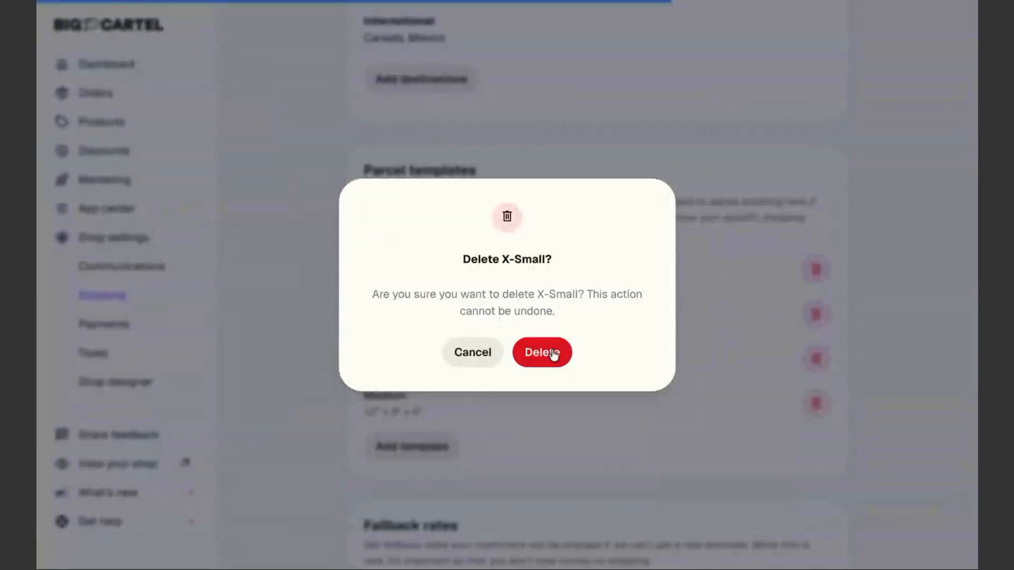
scroll(531, 413, "down", 10)
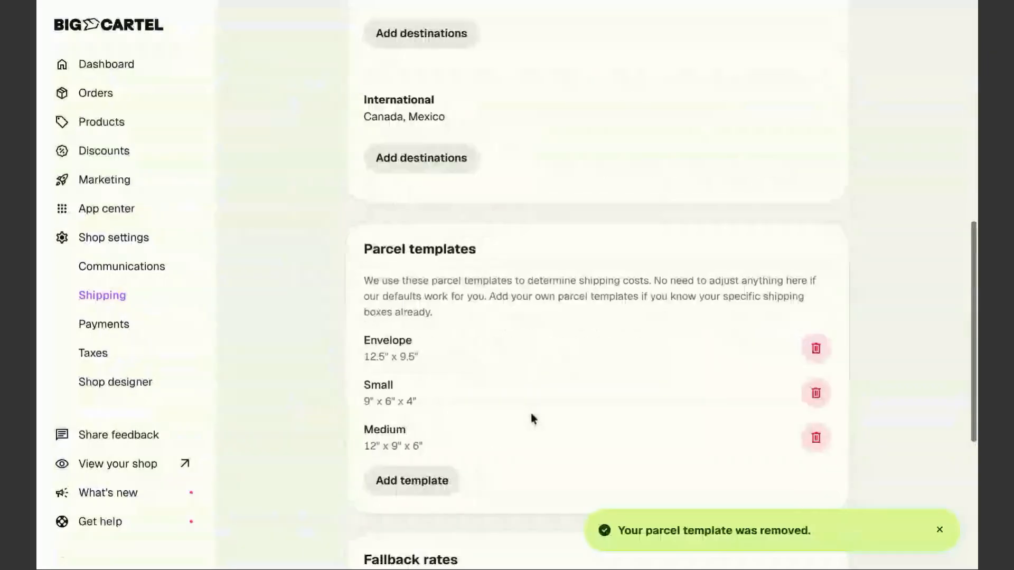
left_click(817, 393)
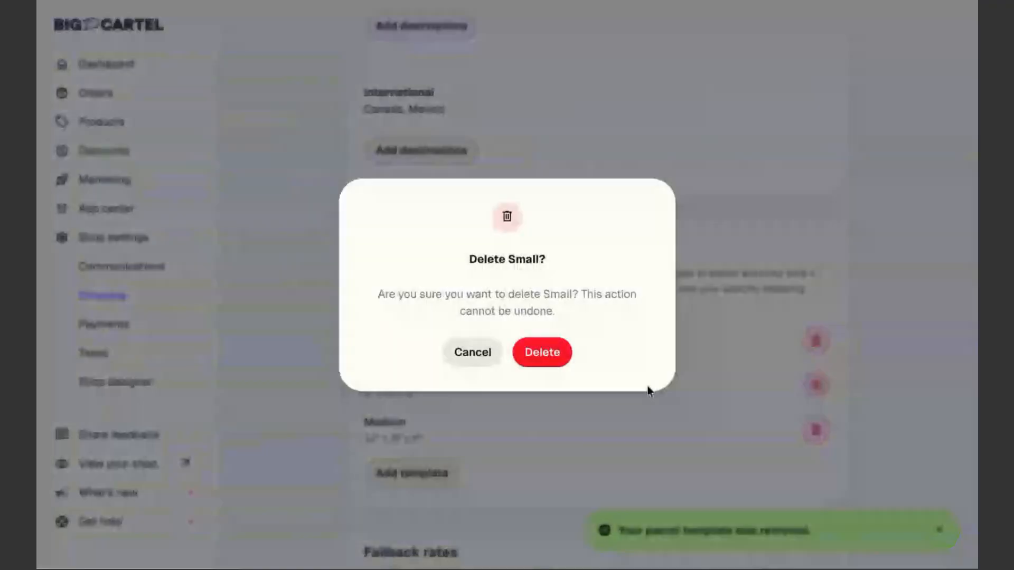
left_click(530, 357)
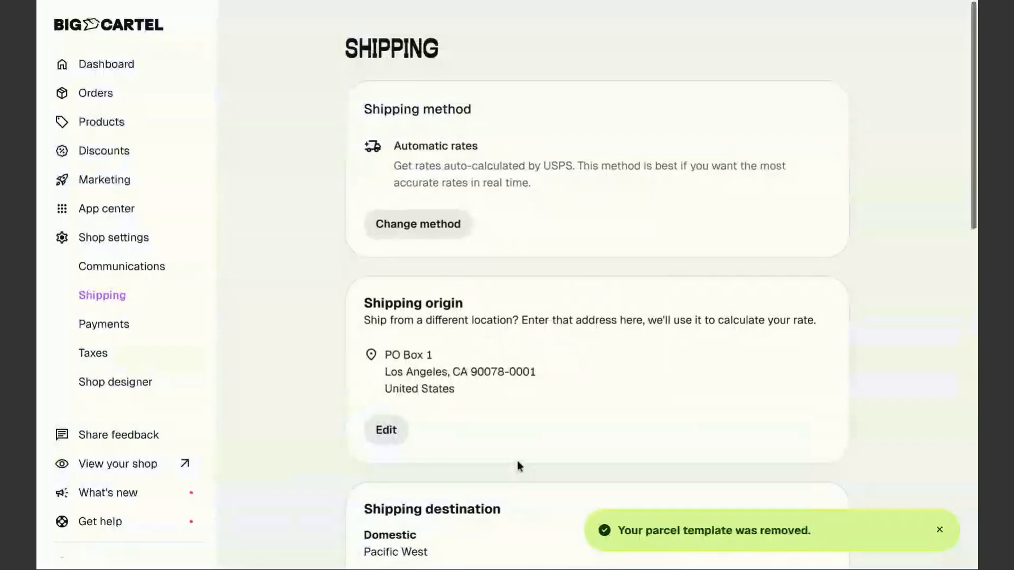
scroll(519, 466, "down", 8)
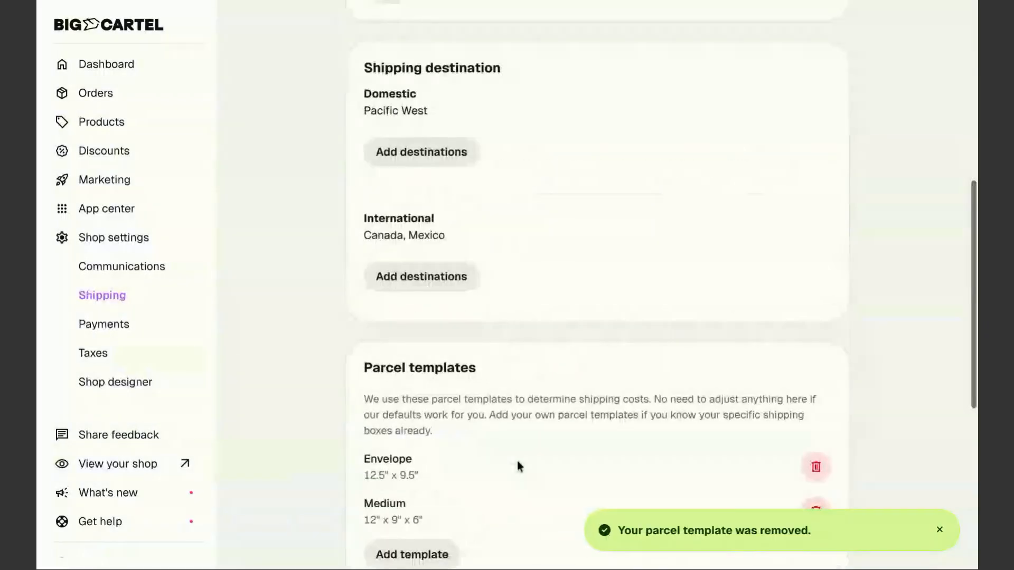
scroll(518, 466, "down", 2)
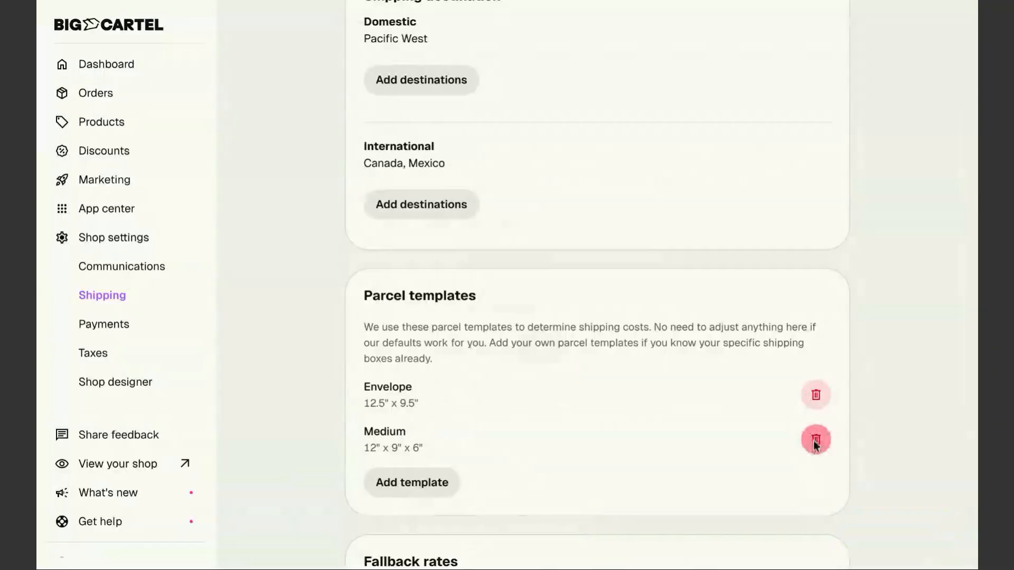
left_click(816, 440)
left_click(530, 356)
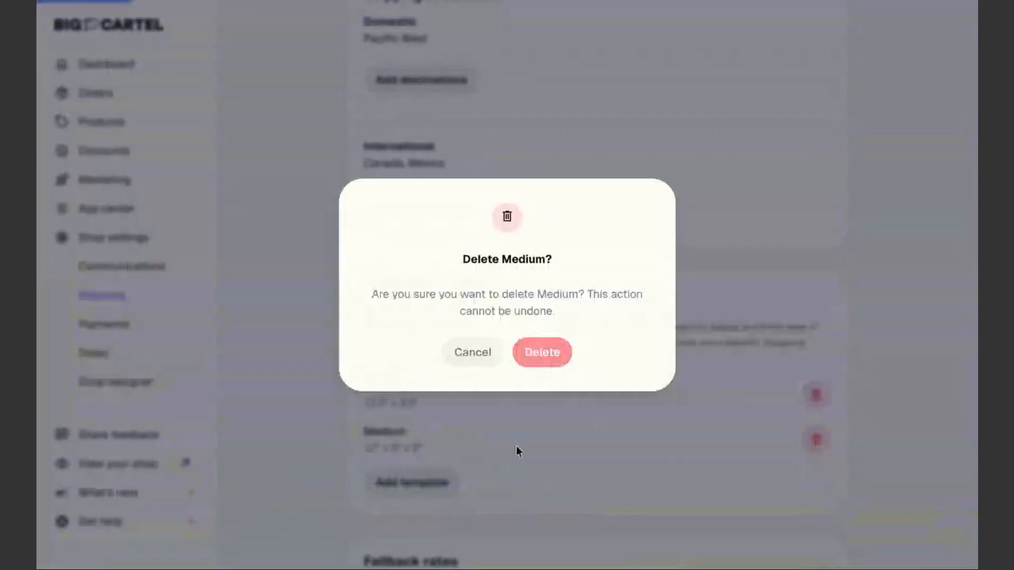
Create an 'Apparel' parcel template measuring 12 x 9 x 3 and save it
scroll(495, 448, "down", 10)
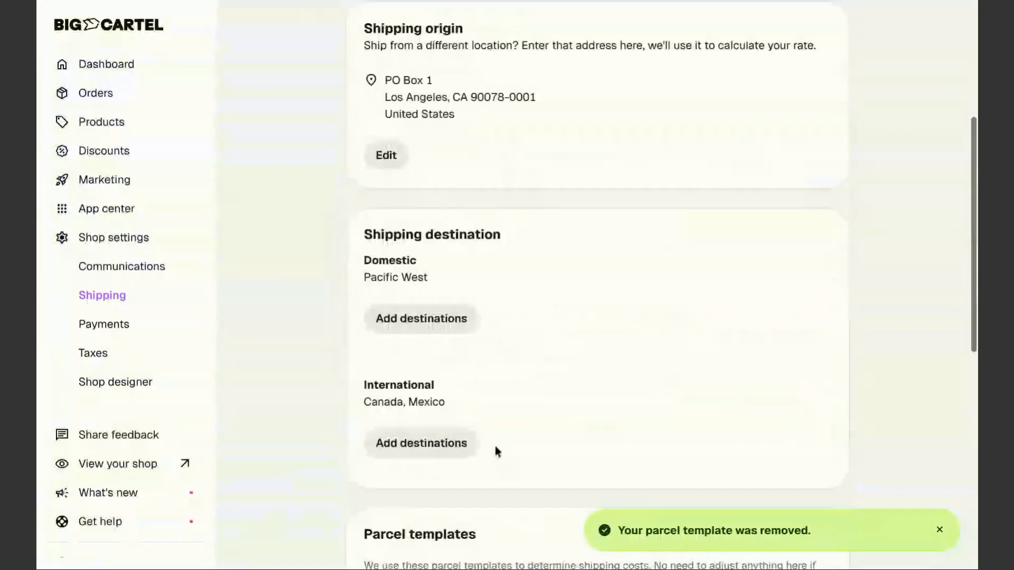
left_click(403, 379)
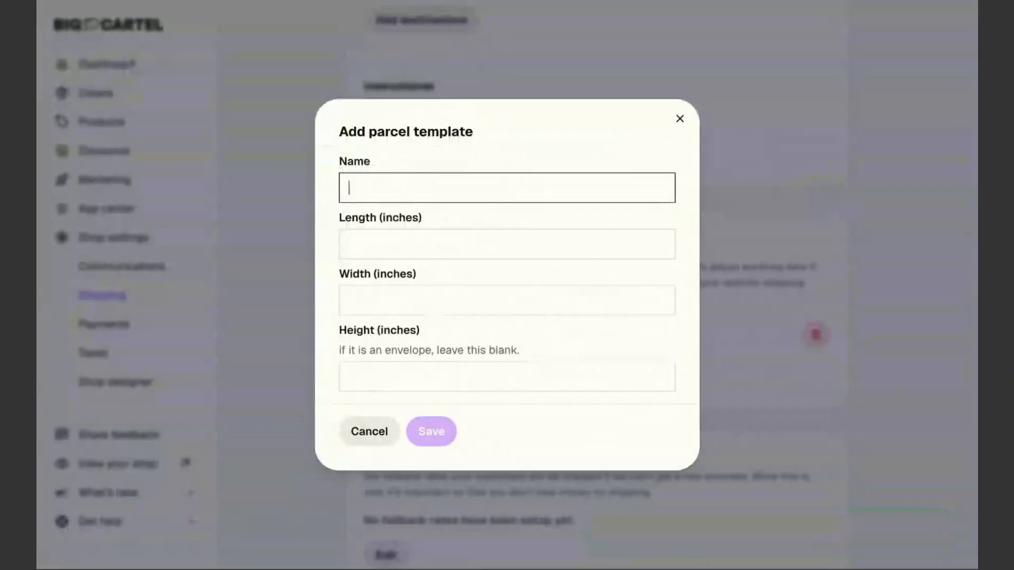
type("Apparel")
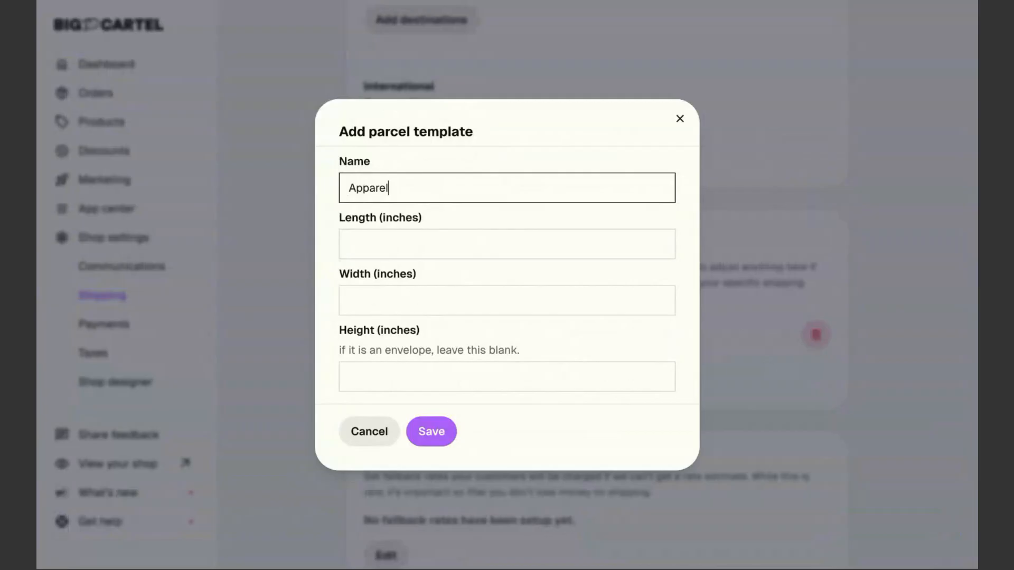
left_click(376, 242)
type("12")
key("Tab")
type("9")
key("Tab")
type("3")
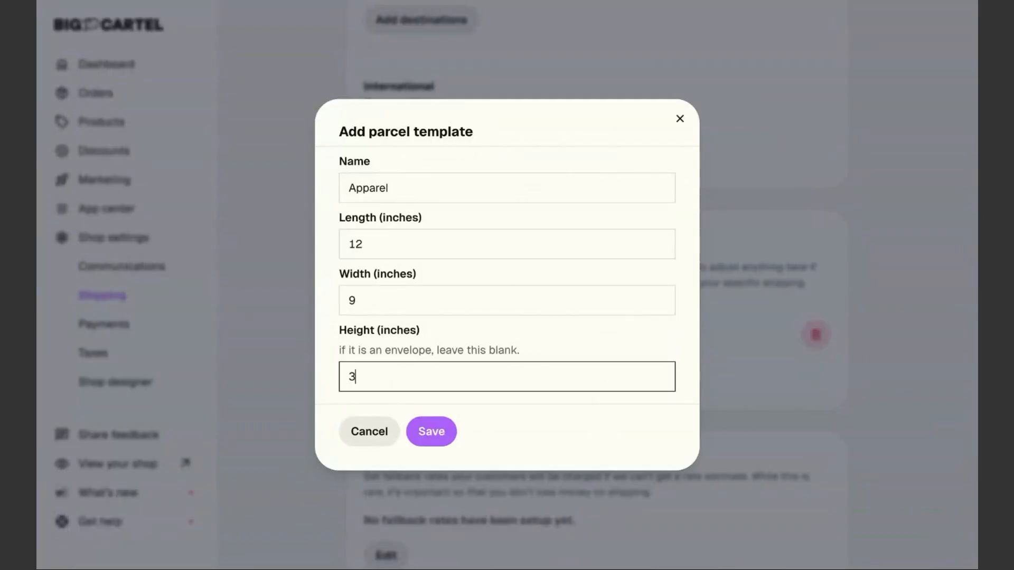
left_click(427, 436)
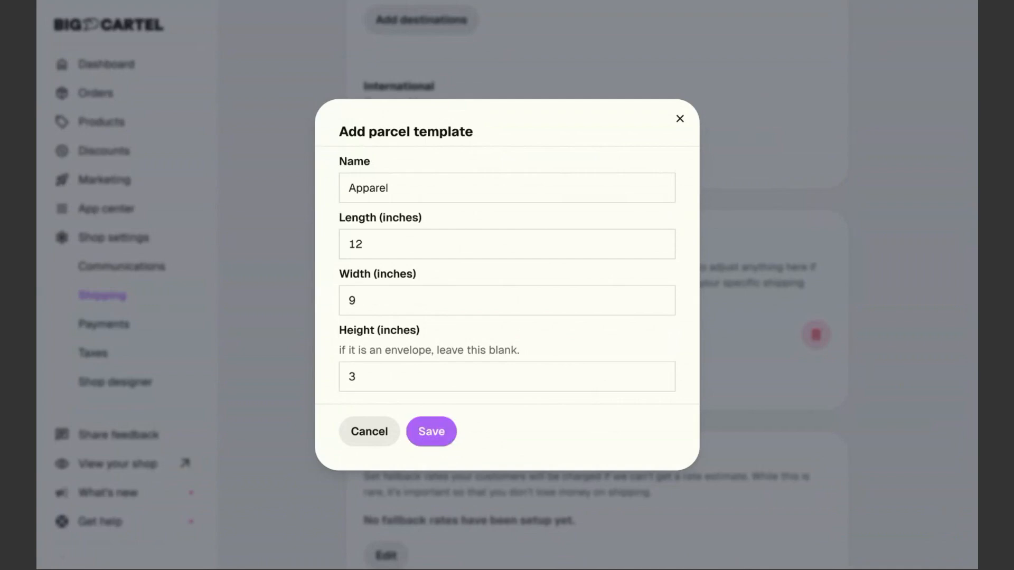
Create an 'Oversize' parcel template measuring 12 x 9 x 6 and save it
scroll(491, 346, "down", 10)
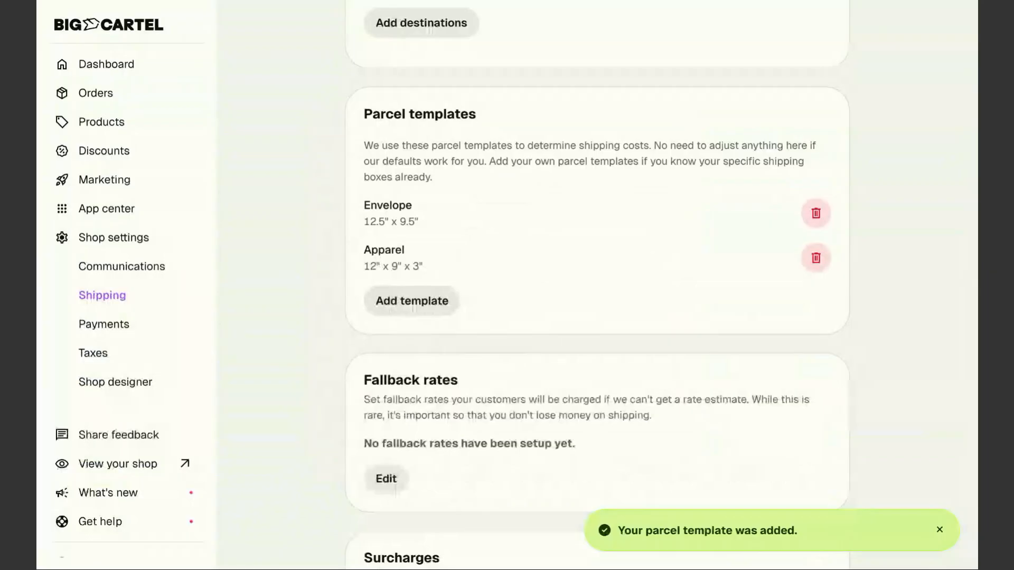
left_click(419, 305)
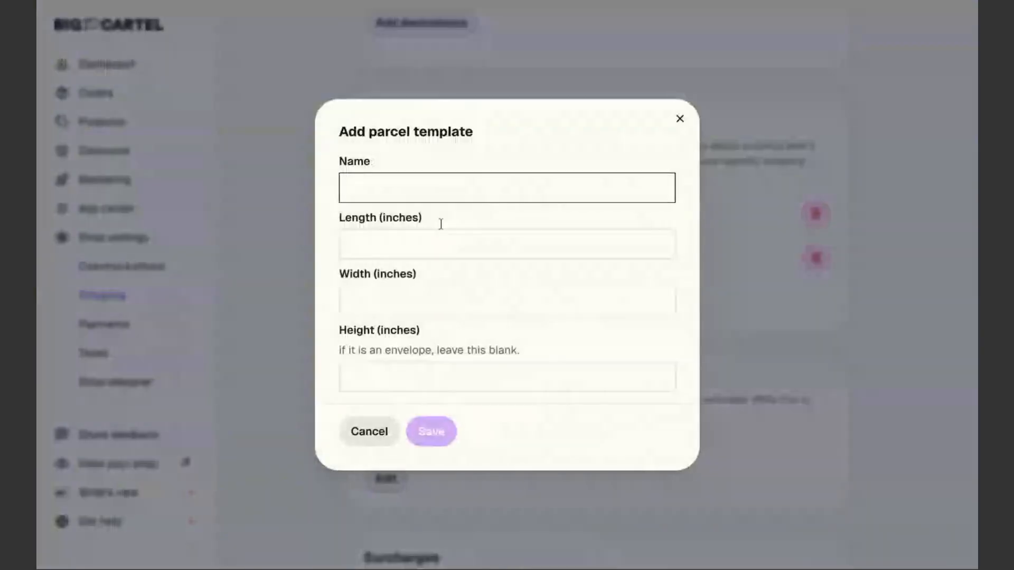
type("Oversize")
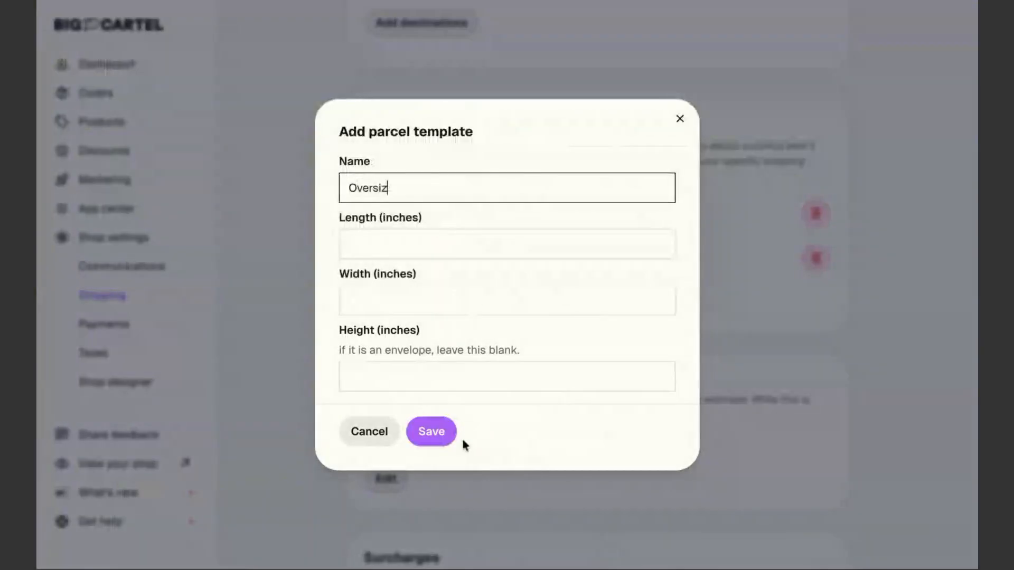
left_click(387, 240)
type("12")
key("Tab")
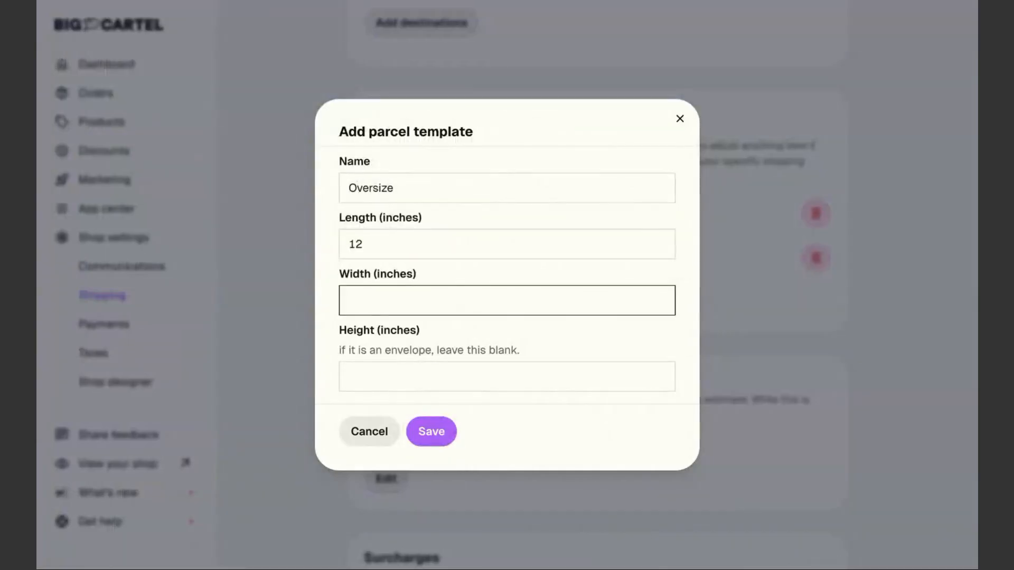
type("9")
key("Tab")
type("6")
left_click(431, 432)
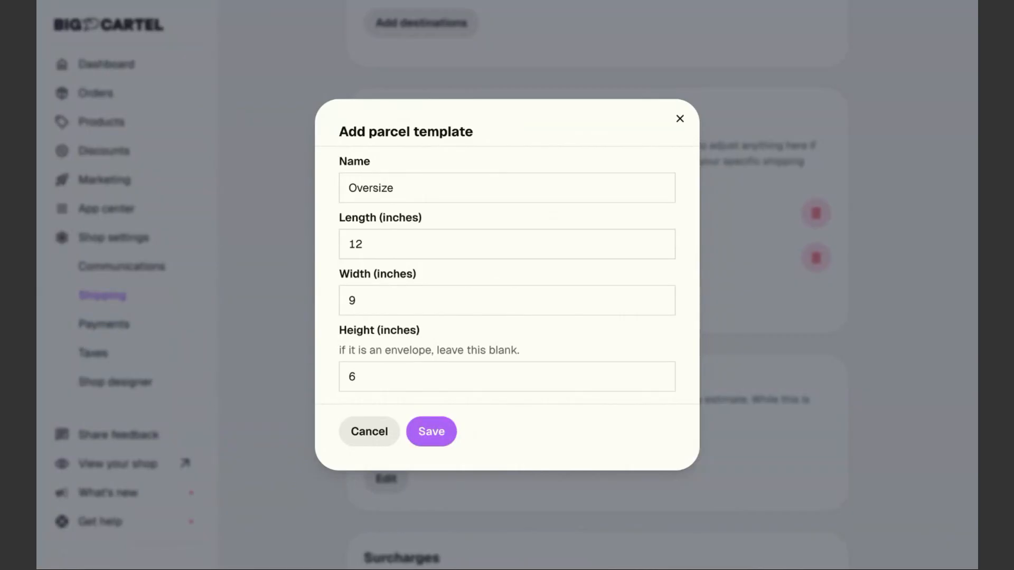
scroll(560, 469, "down", 7)
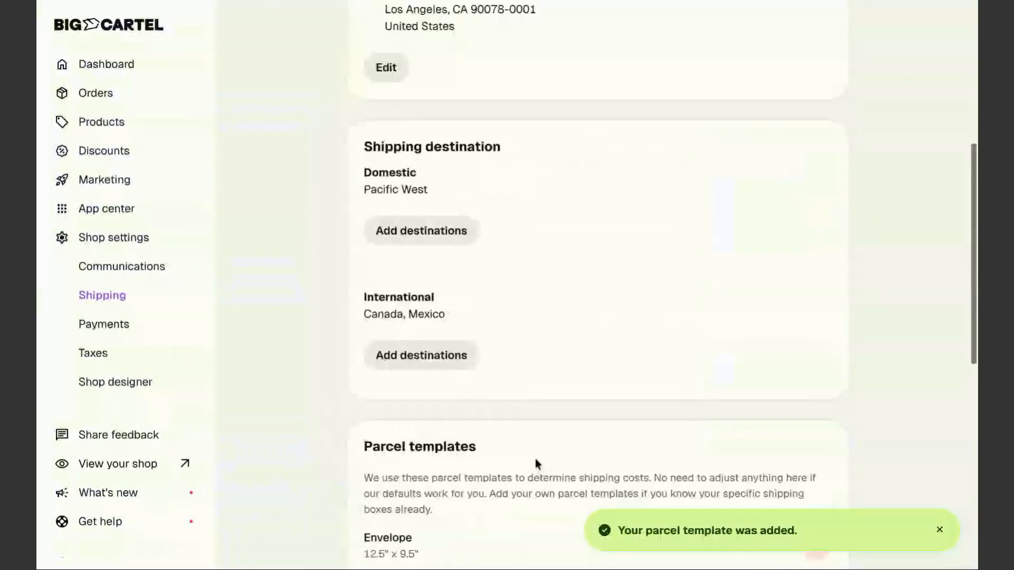
scroll(535, 458, "down", 4)
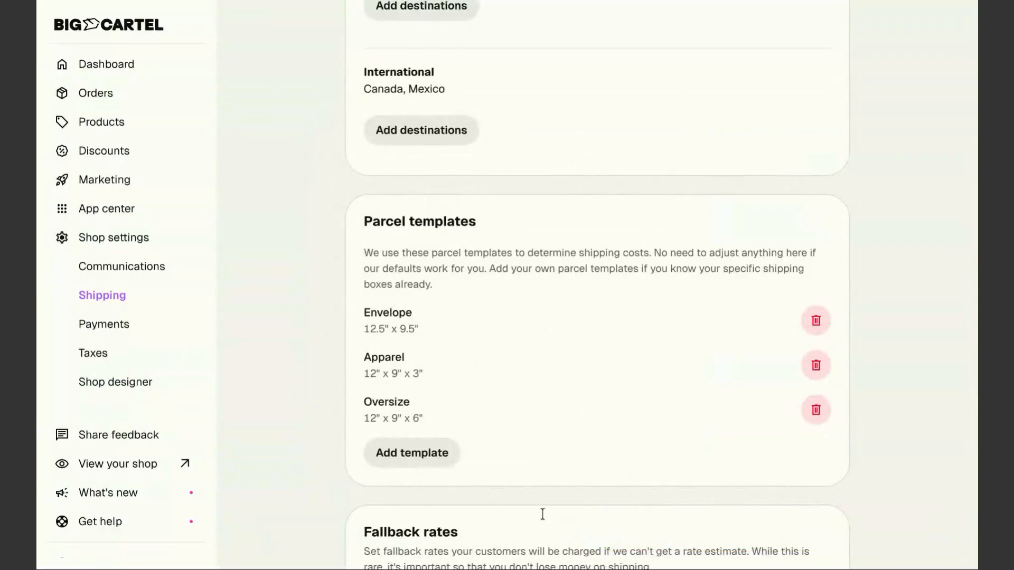
scroll(543, 390, "down", 5)
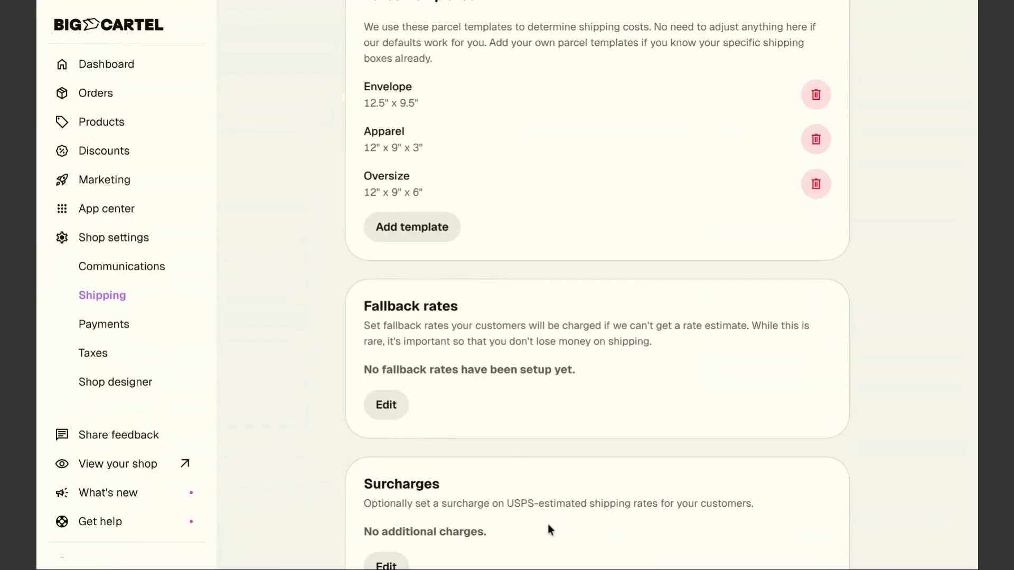
Set the fallback rates to 10.00 for domestic and 20.00 for international, then save
left_click(390, 409)
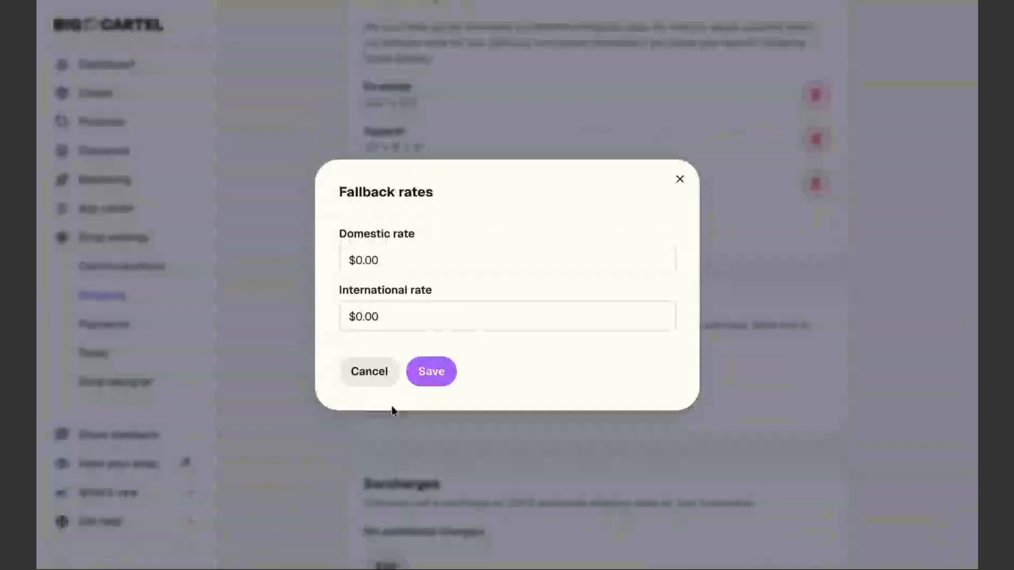
left_click(389, 259)
type("10.00")
key("Tab")
key("BackSpace")
type("20.00")
left_click(433, 376)
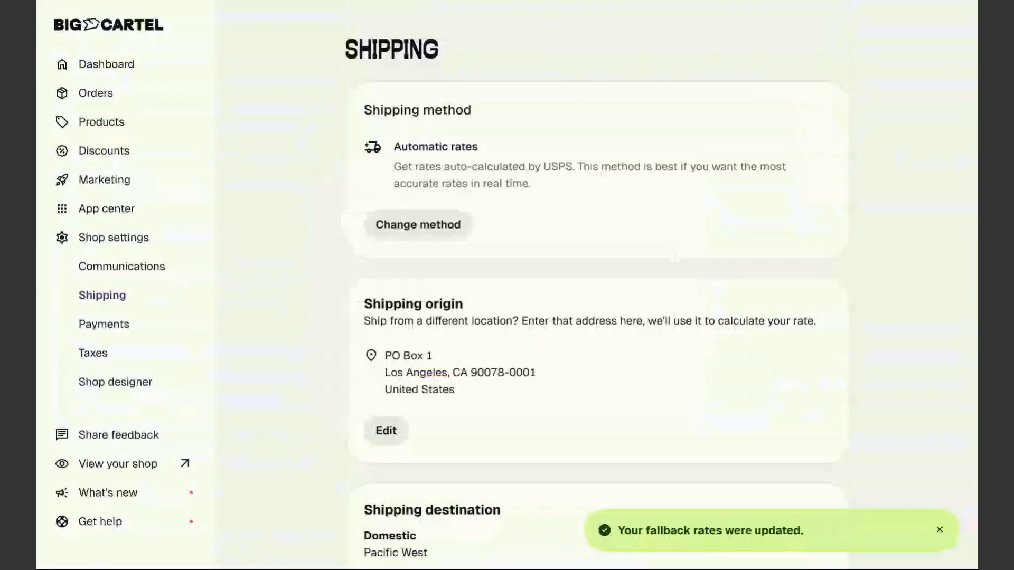
scroll(477, 434, "down", 5)
scroll(529, 362, "down", 5)
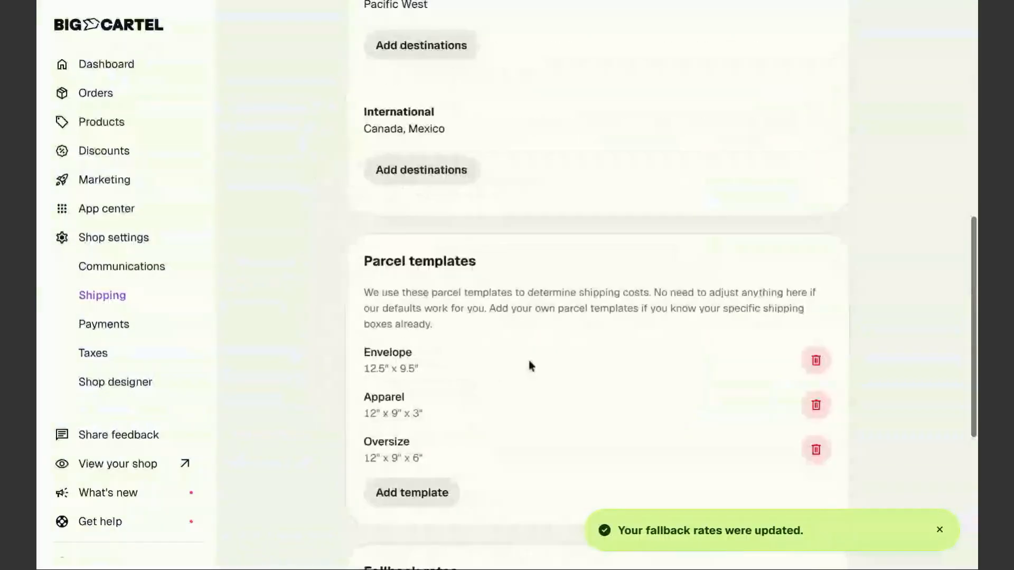
scroll(518, 364, "down", 4)
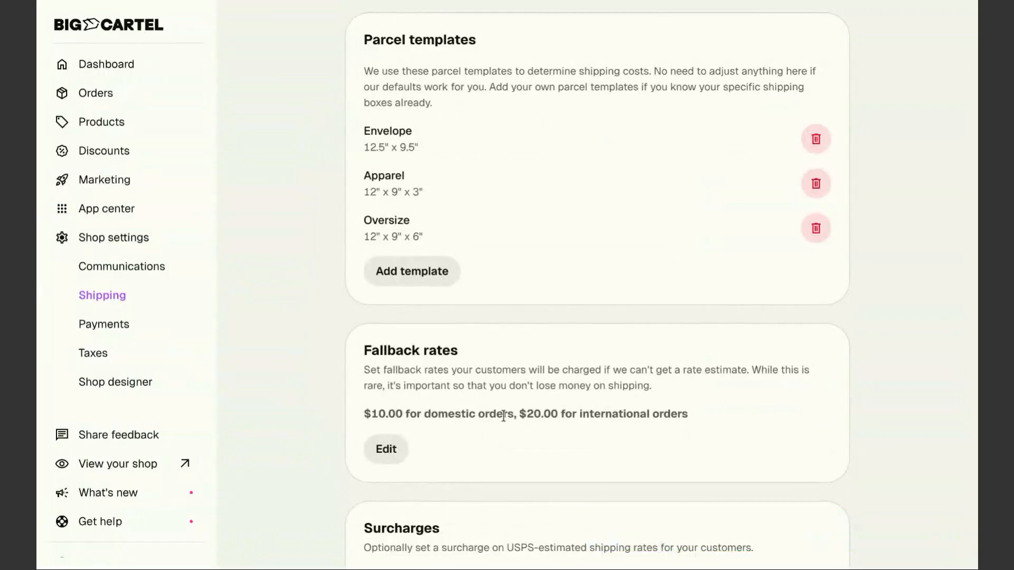
scroll(502, 429, "down", 3)
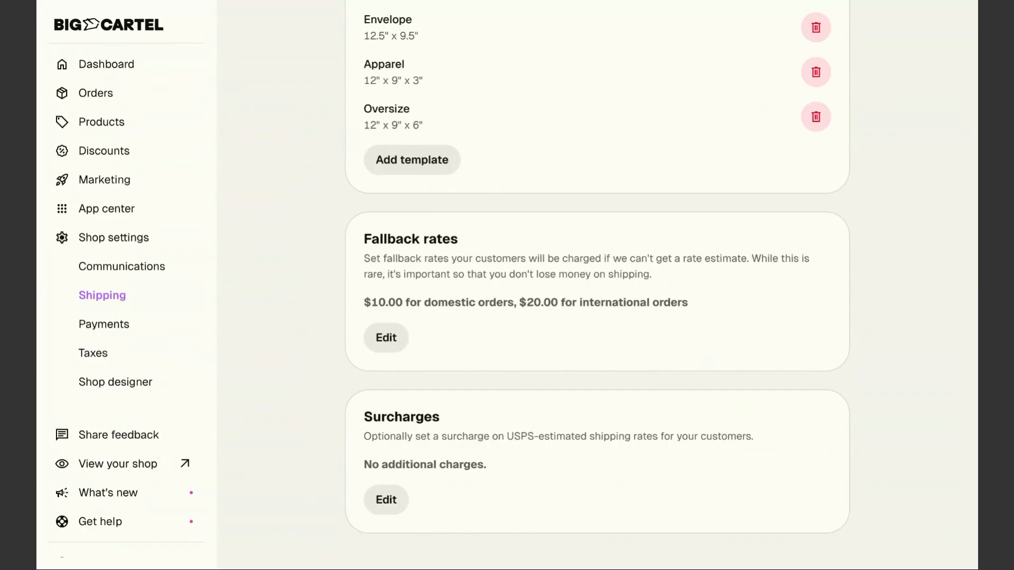
Open the Get Em' Tiger Sweatshirt product and save it with a 32 oz weight for all variants
left_click(109, 125)
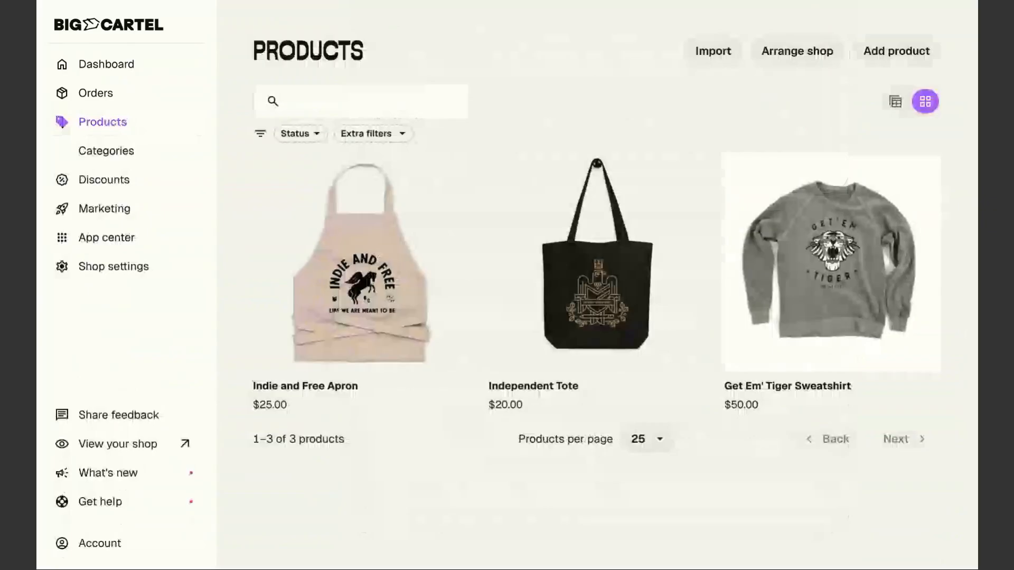
left_click(759, 375)
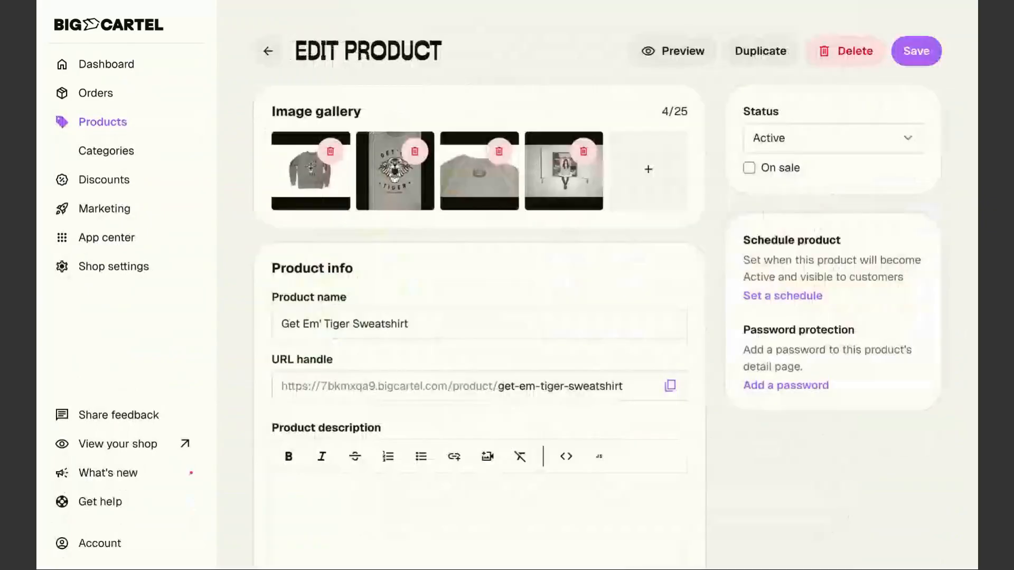
scroll(383, 404, "down", 8)
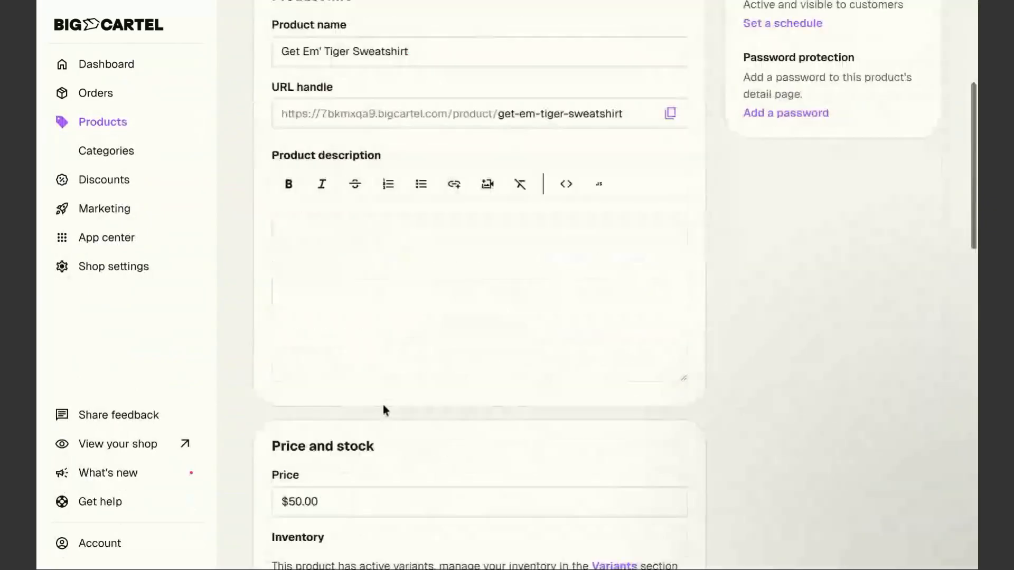
scroll(383, 404, "down", 5)
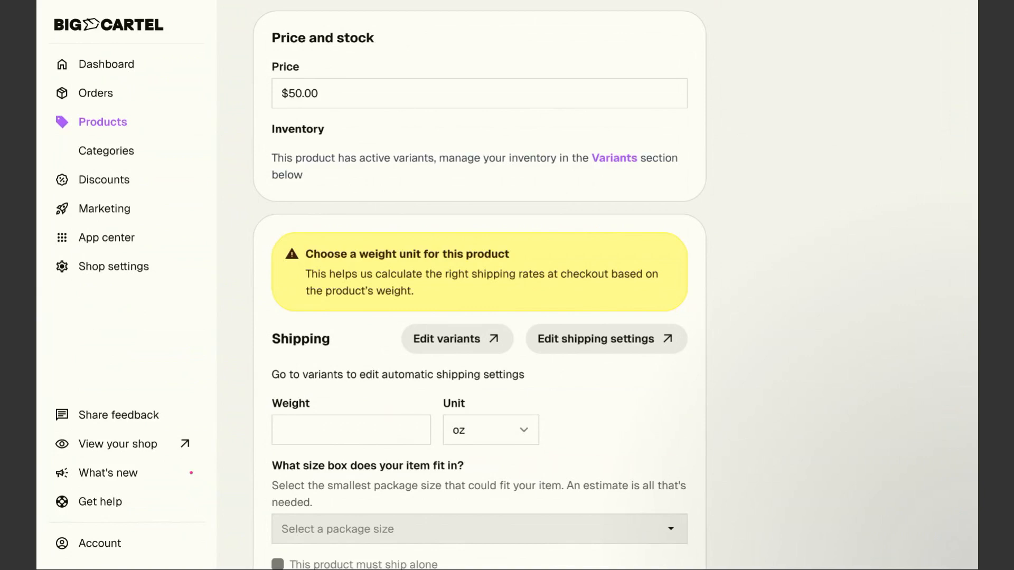
left_click(327, 429)
type("32")
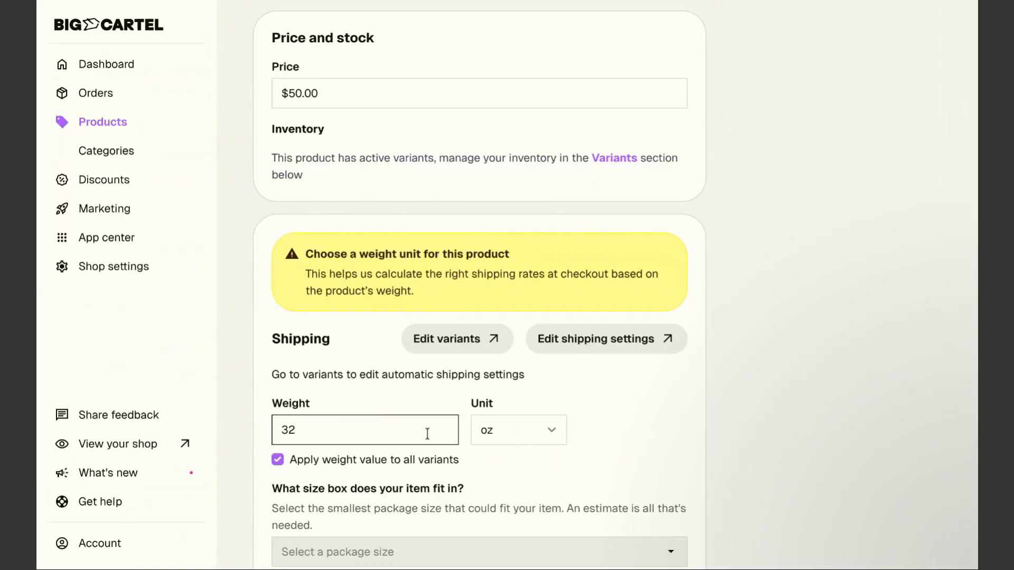
scroll(340, 473, "down", 13)
left_click(306, 516)
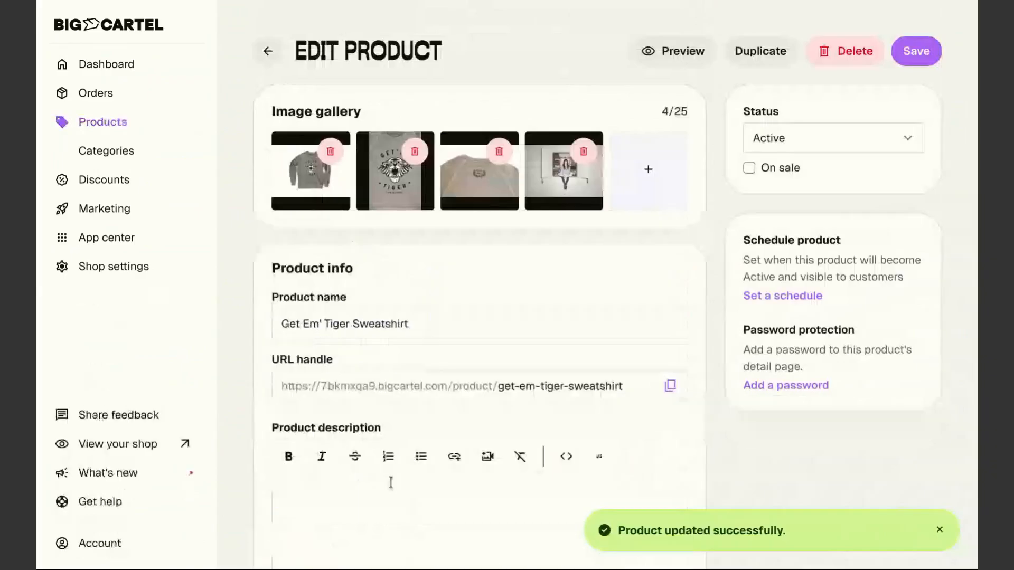
scroll(391, 482, "down", 7)
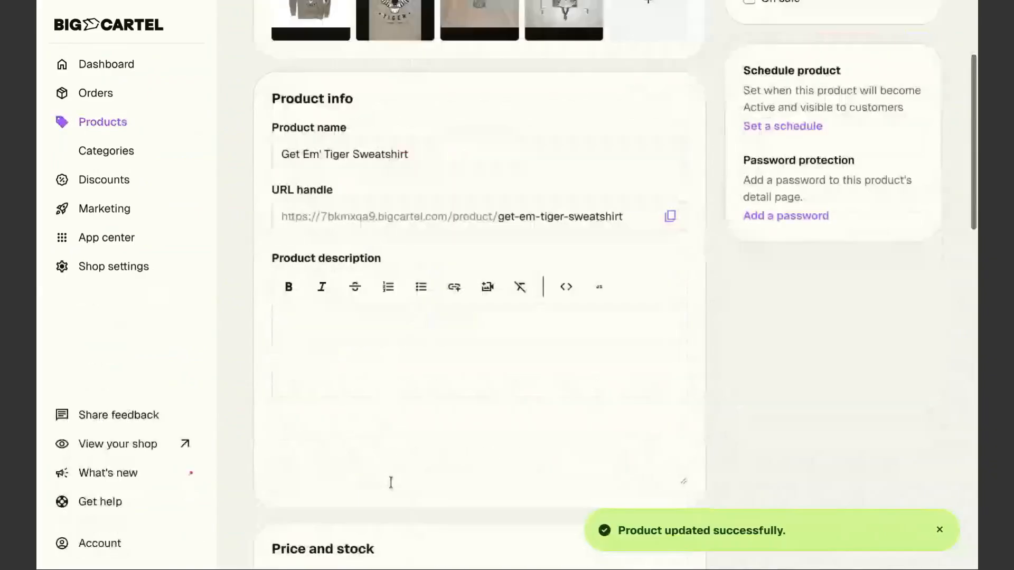
scroll(410, 538, "down", 4)
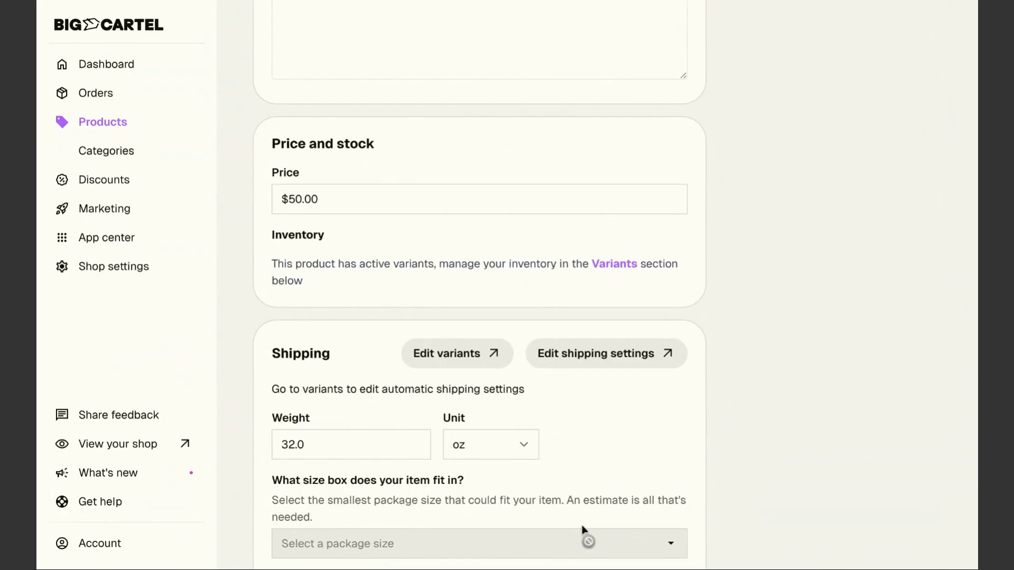
Change the XS variant's weight from 32.0 to 28 oz, pick the Apparel 12.0x9.0x3.0 package, and save
left_click(449, 359)
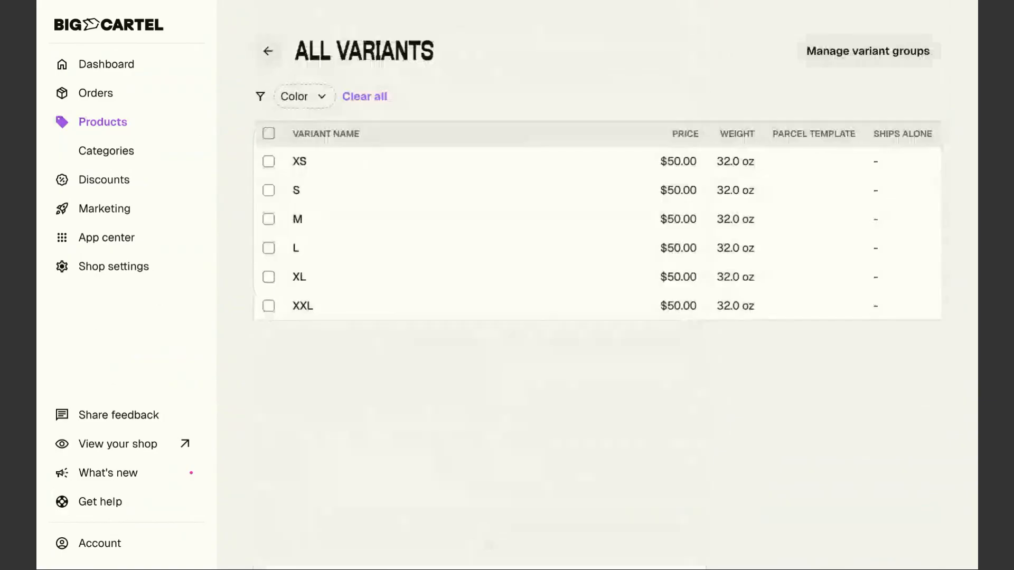
left_click(327, 167)
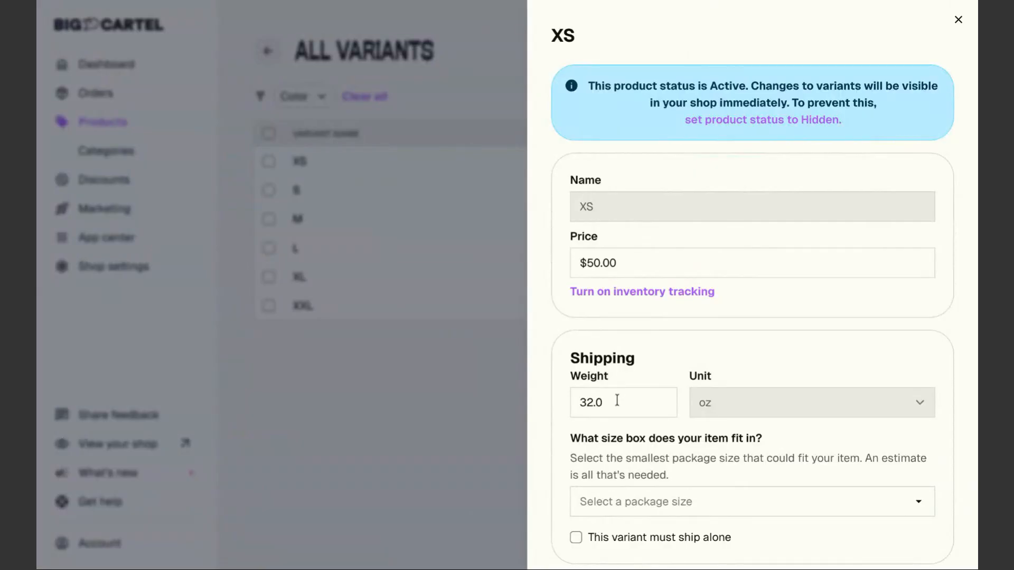
left_click_drag(616, 399, 565, 401)
type("28")
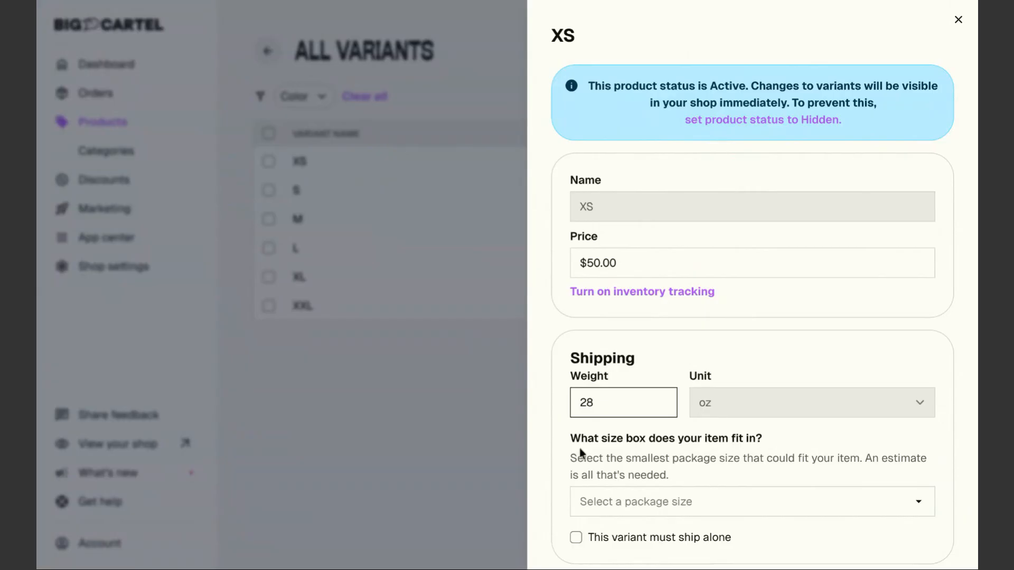
scroll(656, 453, "down", 1)
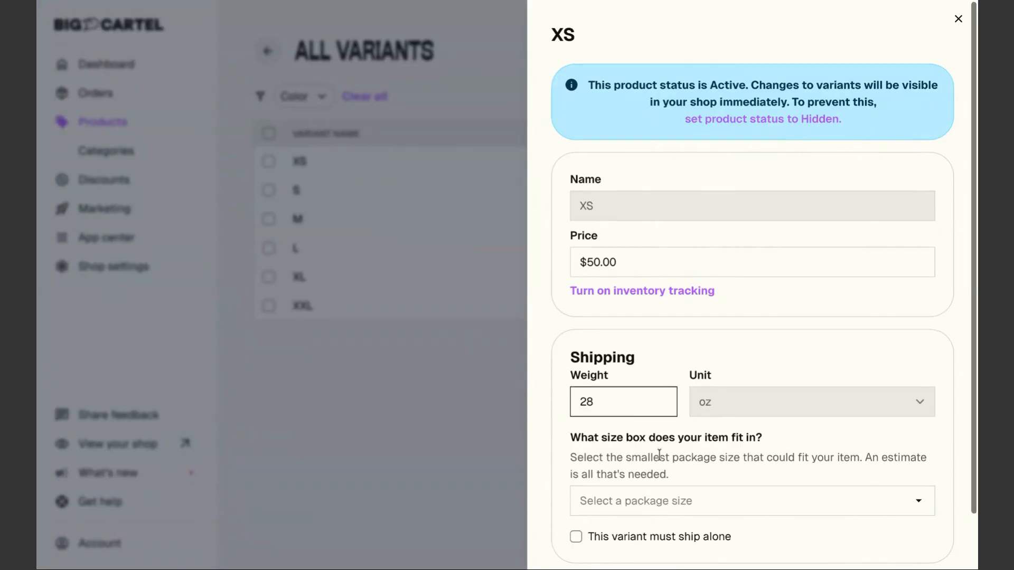
left_click(661, 441)
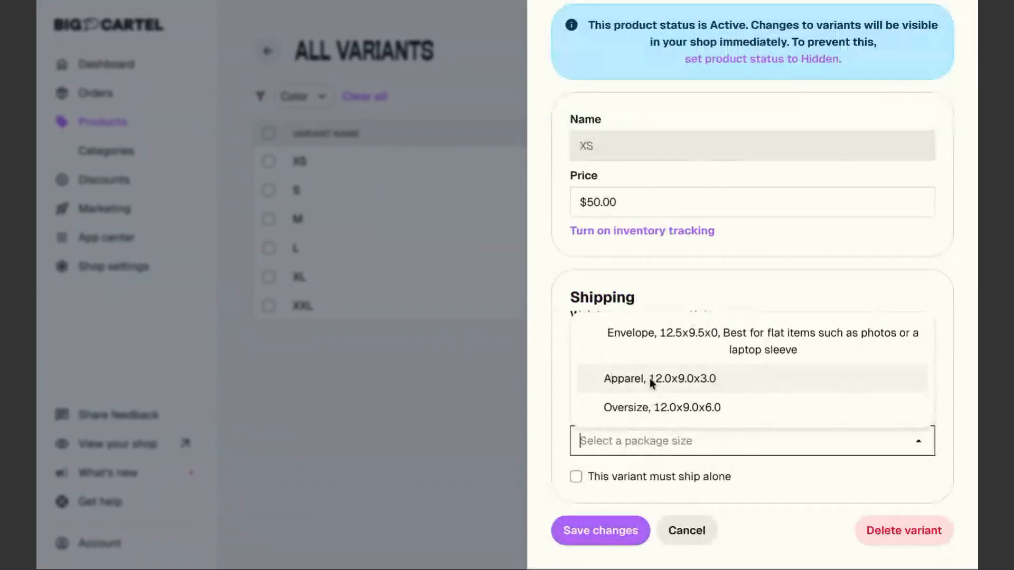
left_click(649, 377)
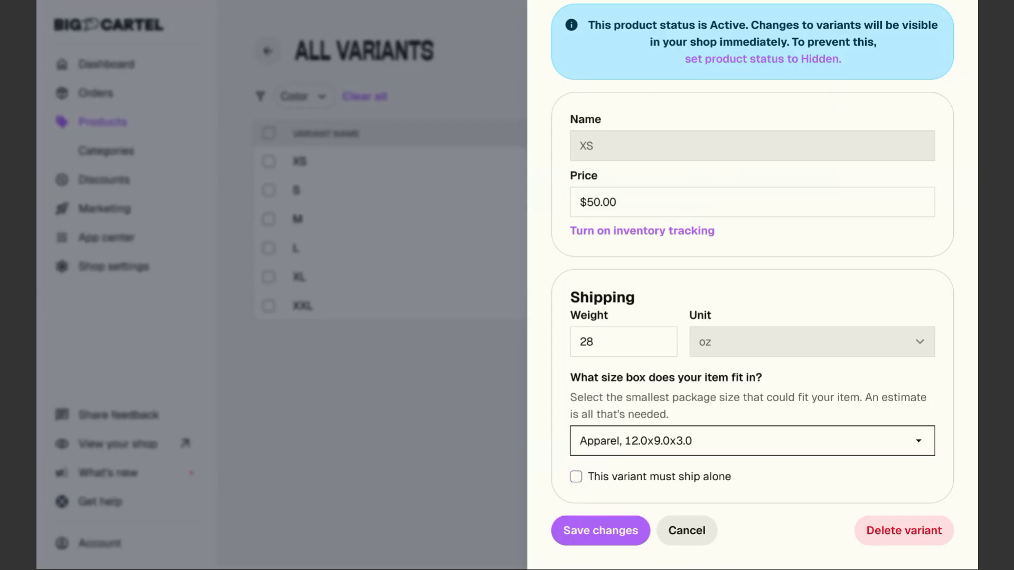
left_click(583, 530)
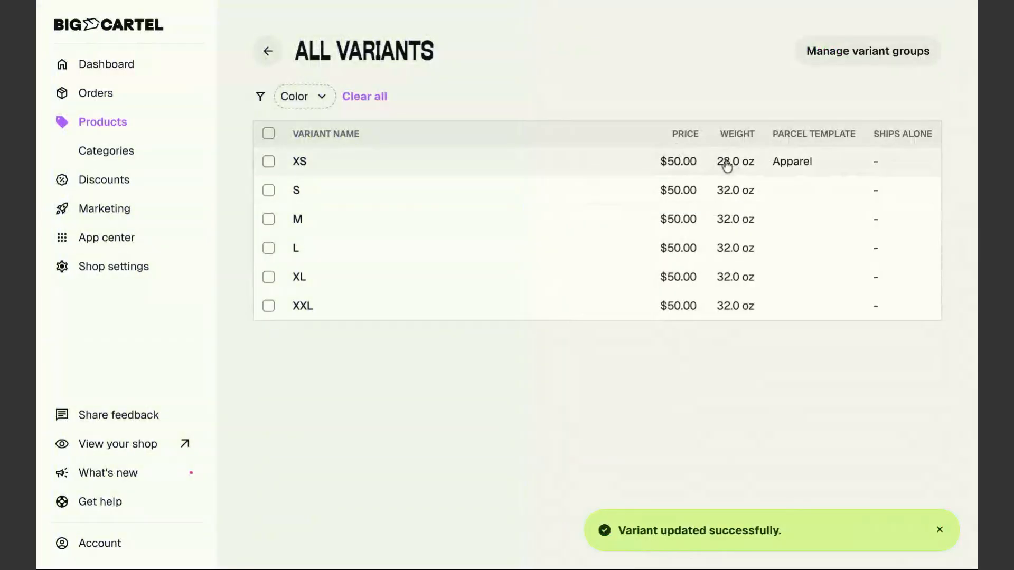
Set the S variant to 28 oz with the Apparel package size and save
left_click(334, 199)
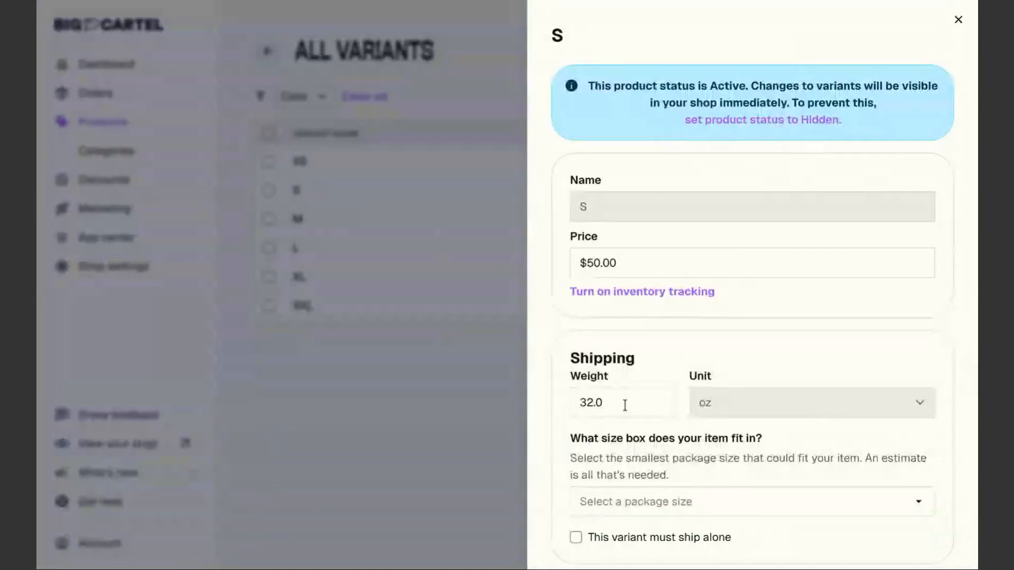
scroll(625, 406, "down", 1)
left_click_drag(611, 342, 566, 344)
type("28")
left_click(619, 442)
left_click(621, 379)
left_click(601, 529)
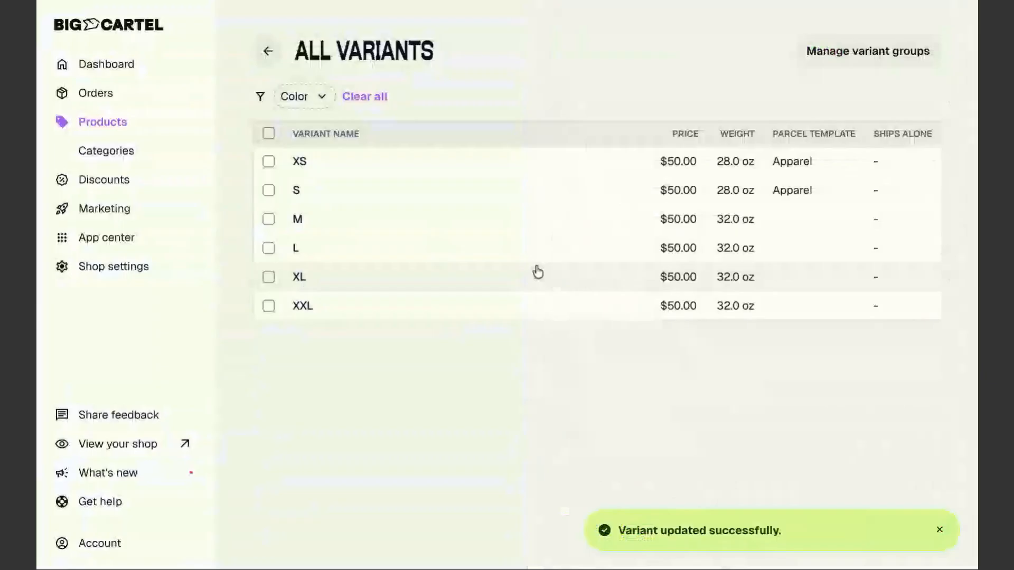
Assign the Apparel package size to the M and L variants, keeping their weights
left_click(360, 219)
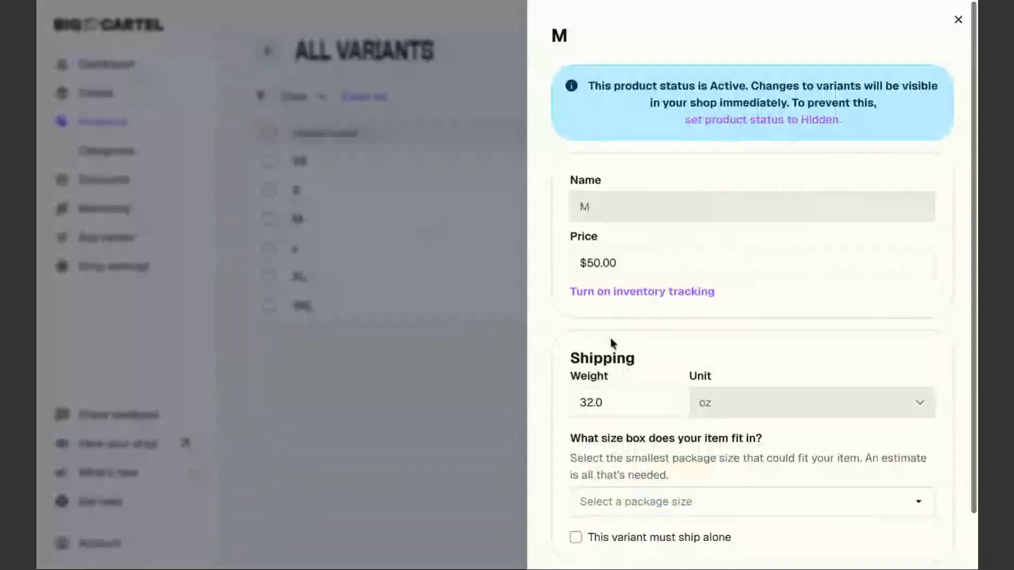
left_click(627, 500)
left_click(625, 441)
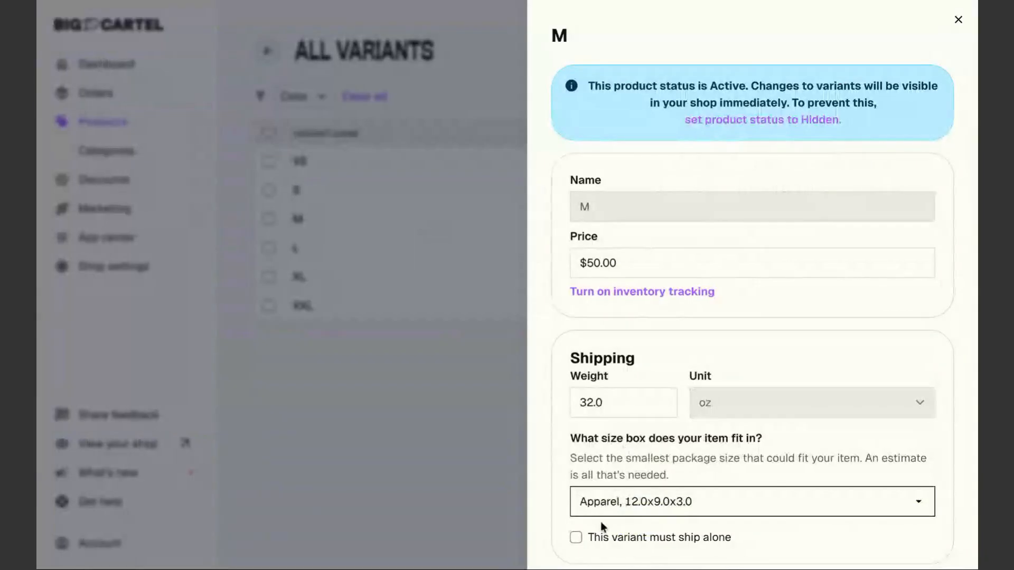
scroll(601, 522, "down", 2)
left_click(600, 530)
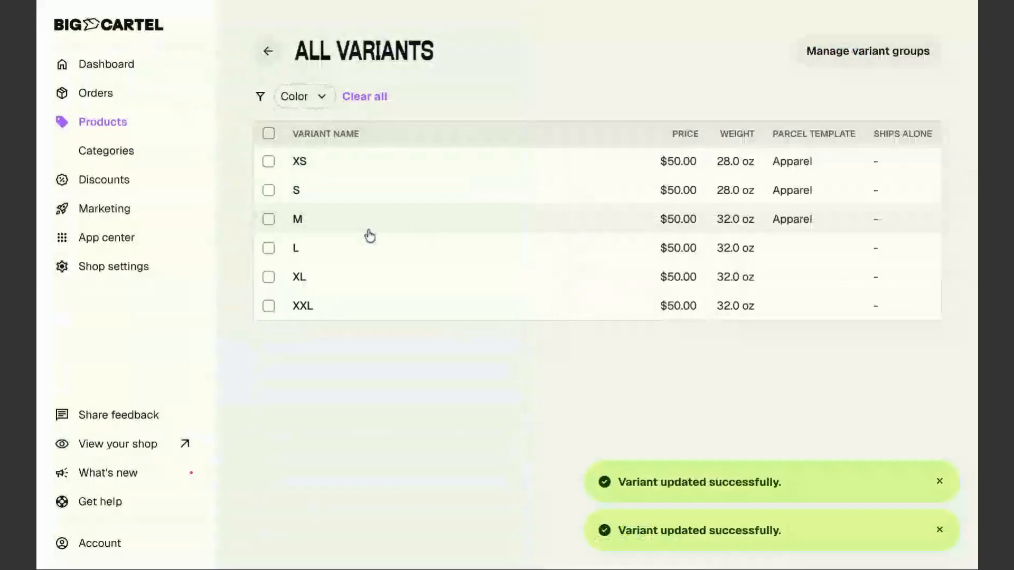
left_click(380, 254)
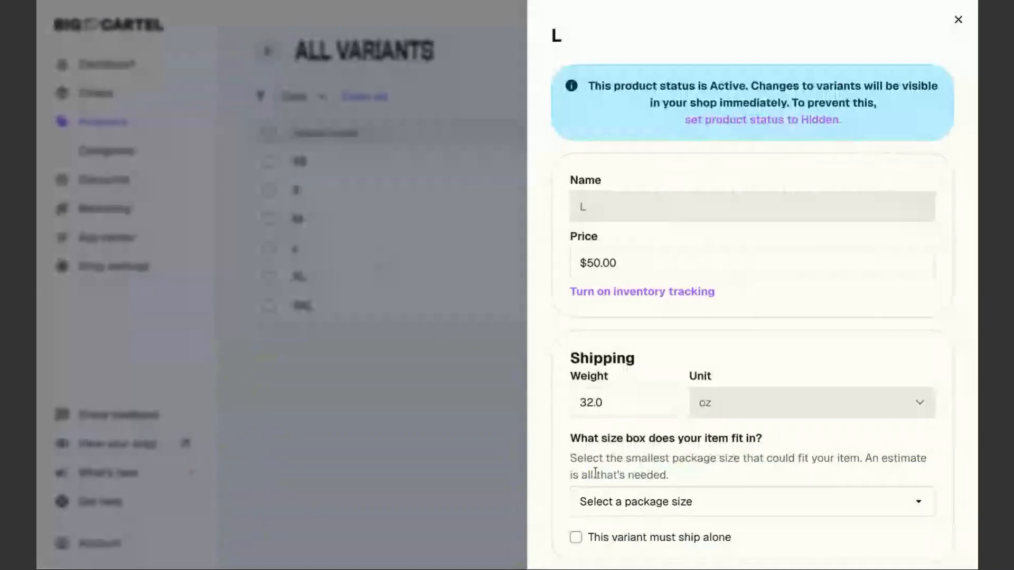
left_click(613, 505)
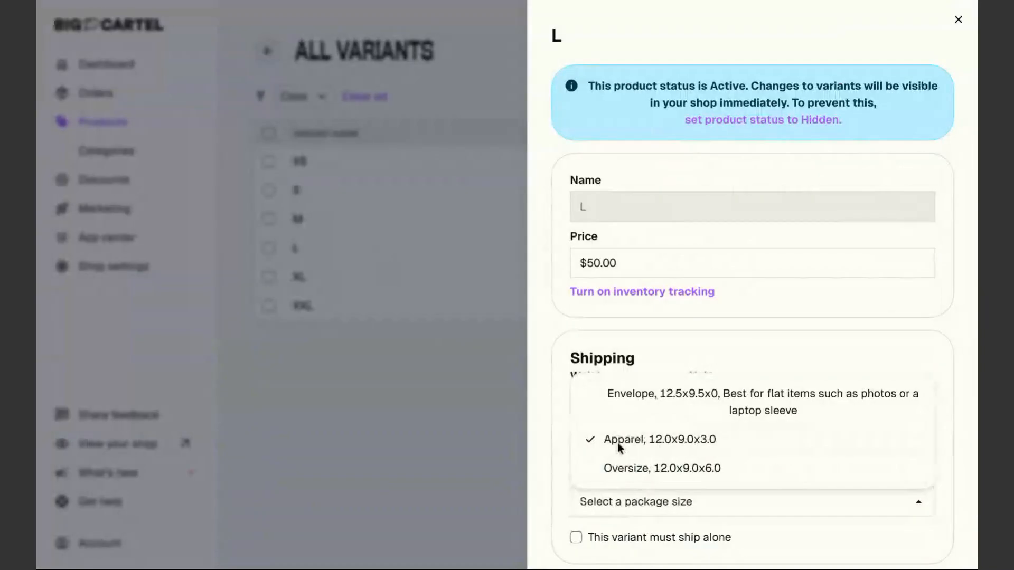
left_click(615, 509)
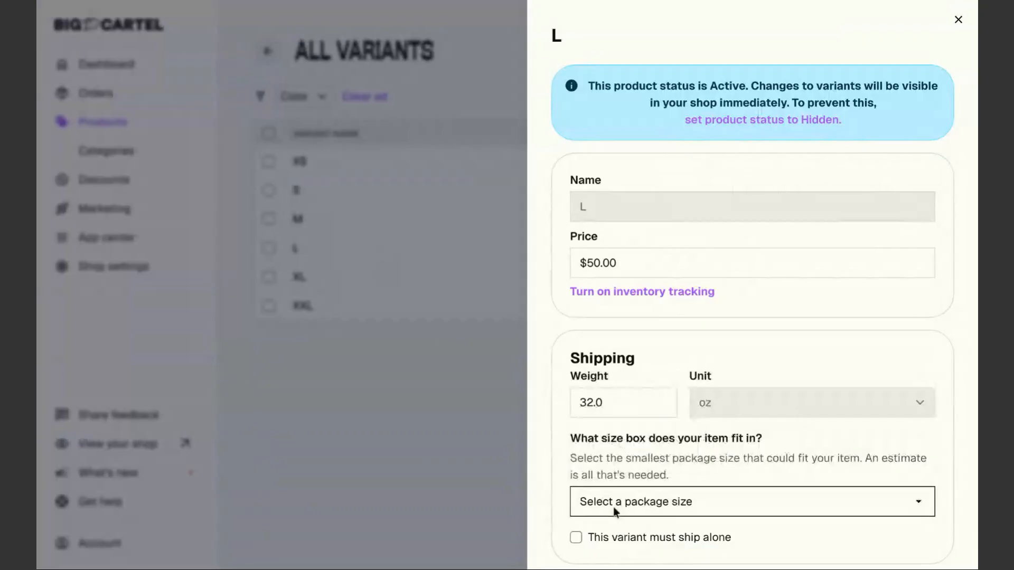
scroll(601, 535, "down", 2)
left_click(600, 534)
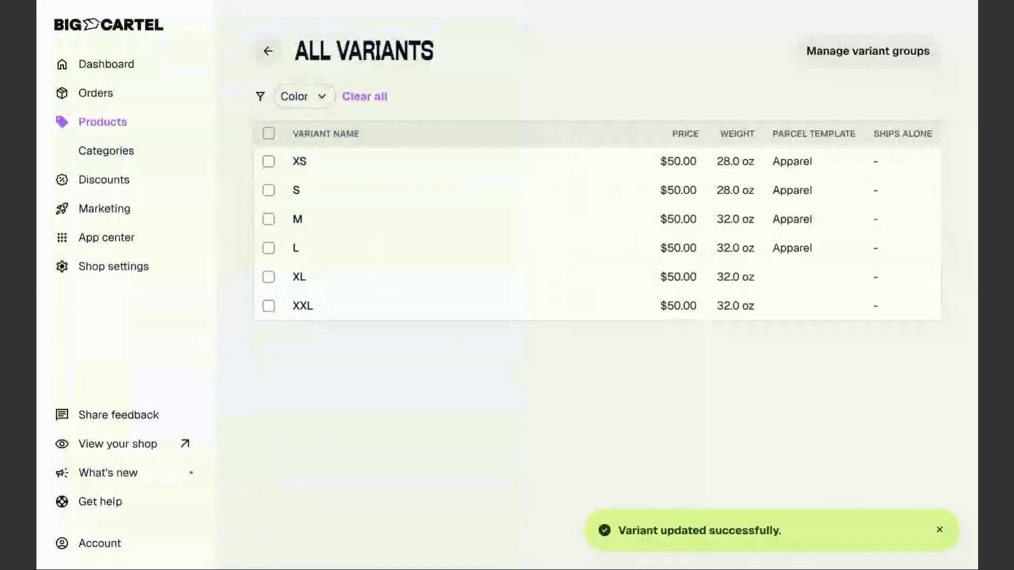
Set the XL variant to 36 oz with the Apparel package size and save
left_click(480, 288)
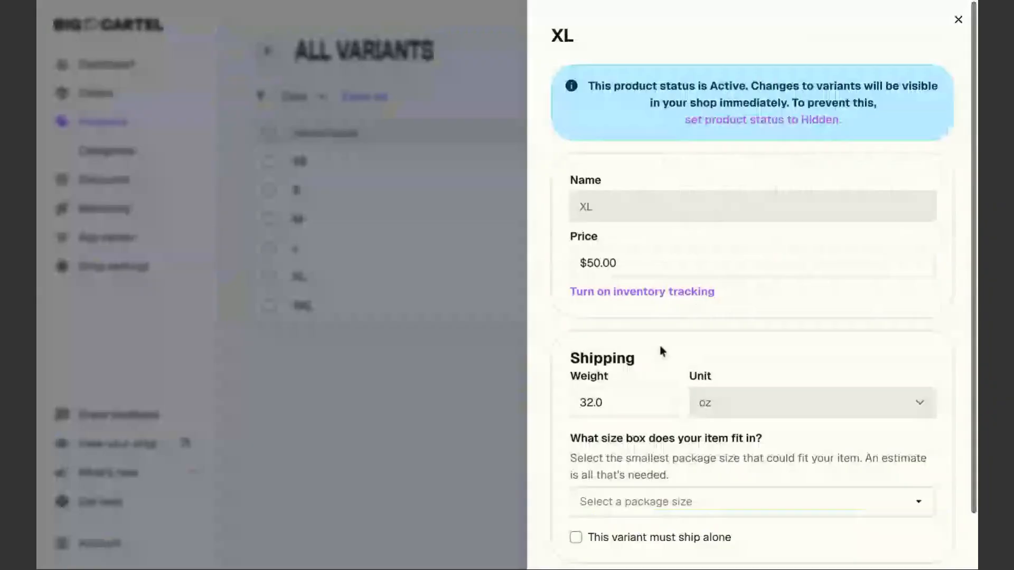
left_click_drag(622, 408, 560, 407)
type("36")
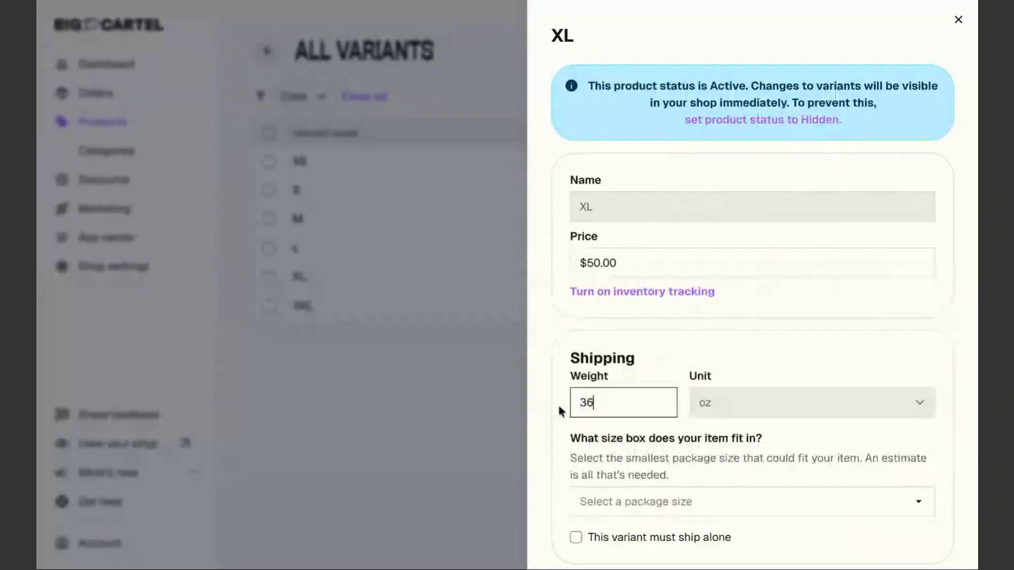
left_click(619, 504)
left_click(623, 441)
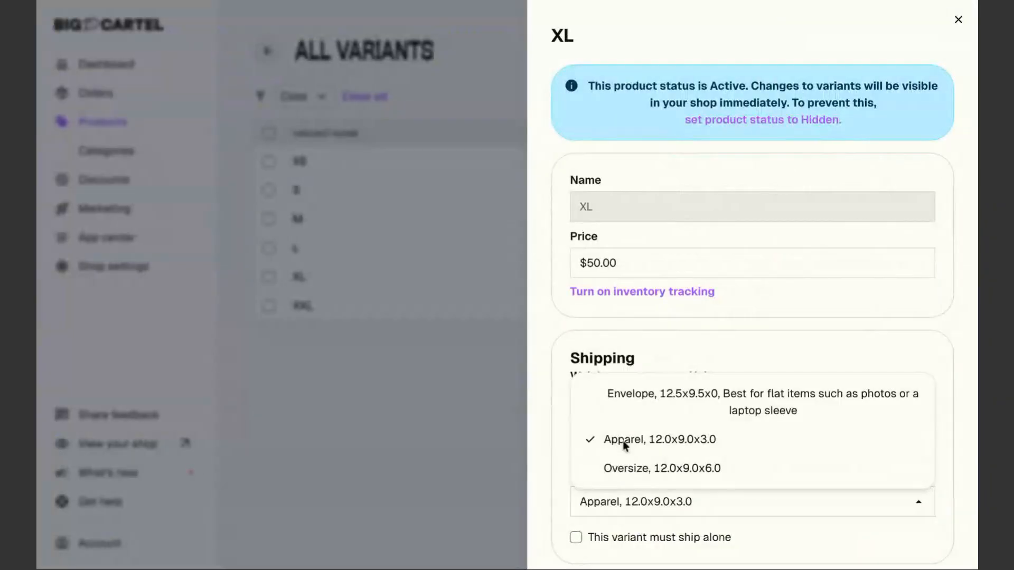
scroll(620, 510, "down", 2)
left_click(618, 523)
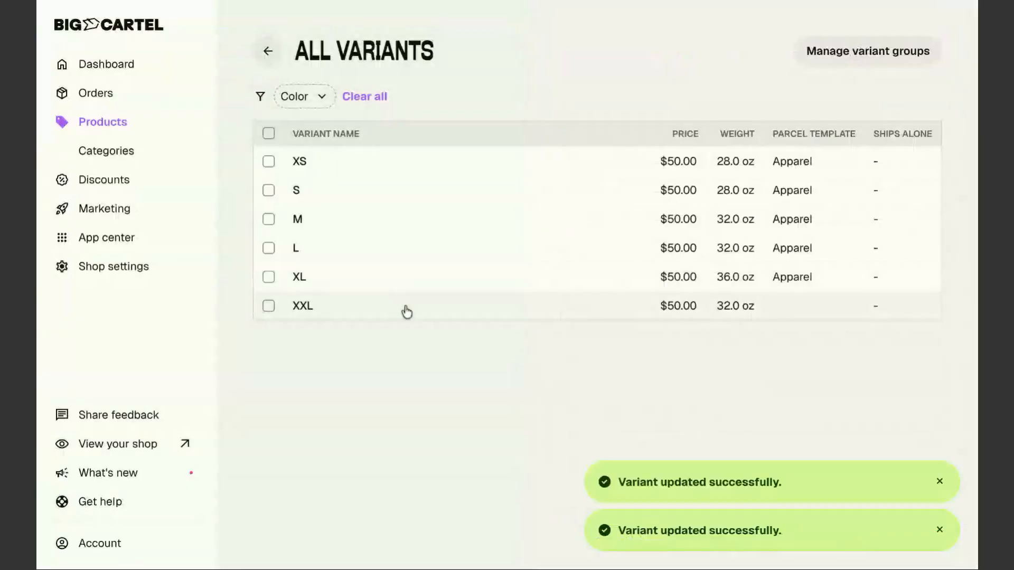
Change the XXL variant to 36 oz with the Apparel box size and save
left_click(407, 312)
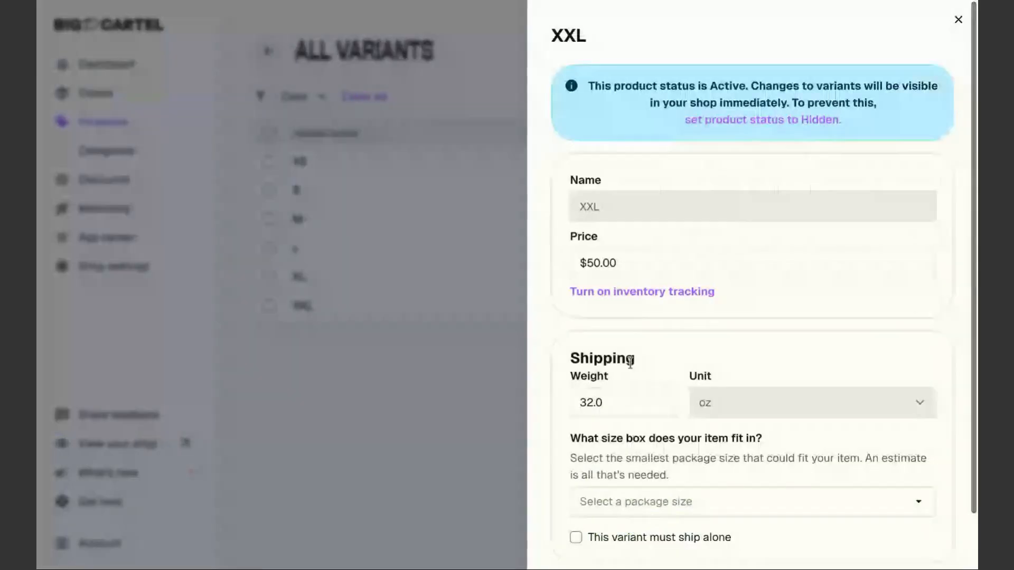
left_click(623, 403)
key("BackSpace")
key("BackSpace")
key("BackSpace")
type("6")
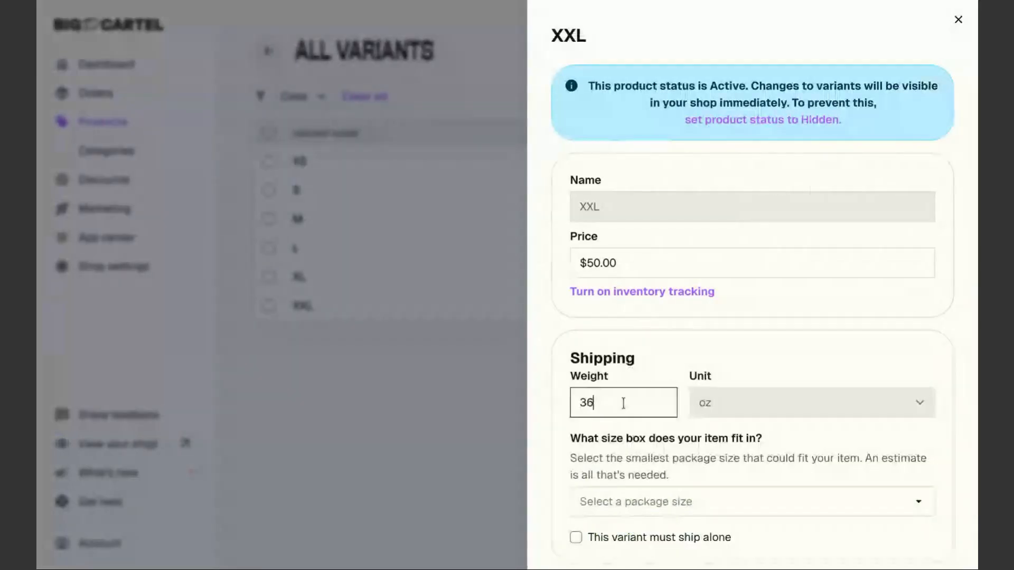
scroll(658, 457, "down", 2)
left_click(629, 445)
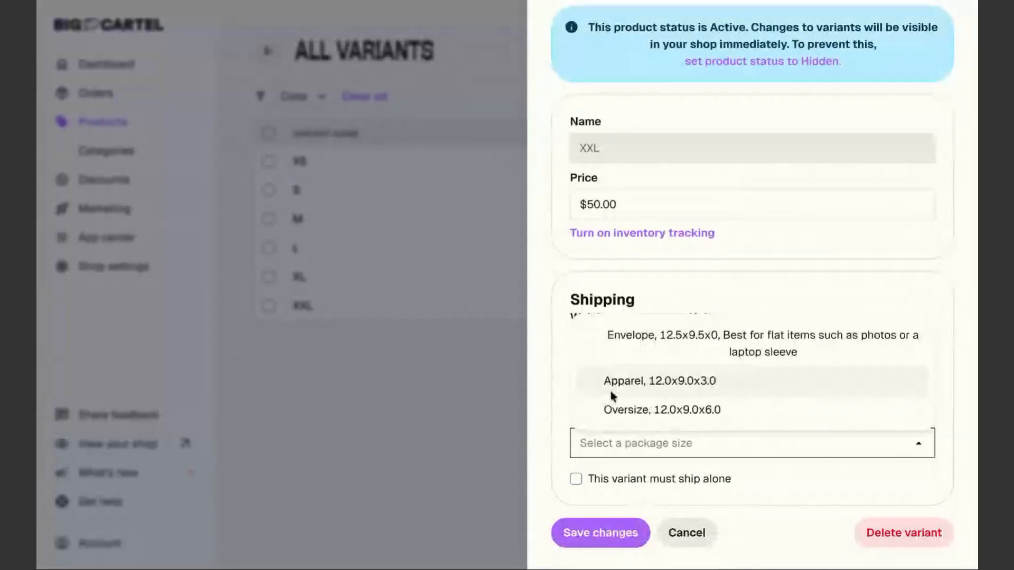
left_click(610, 390)
left_click(585, 533)
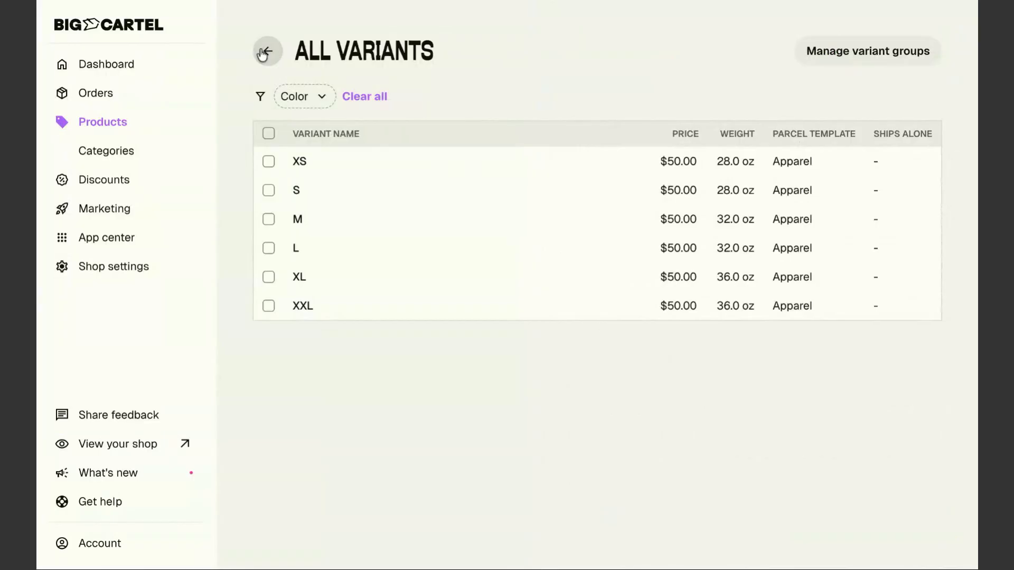
left_click(268, 50)
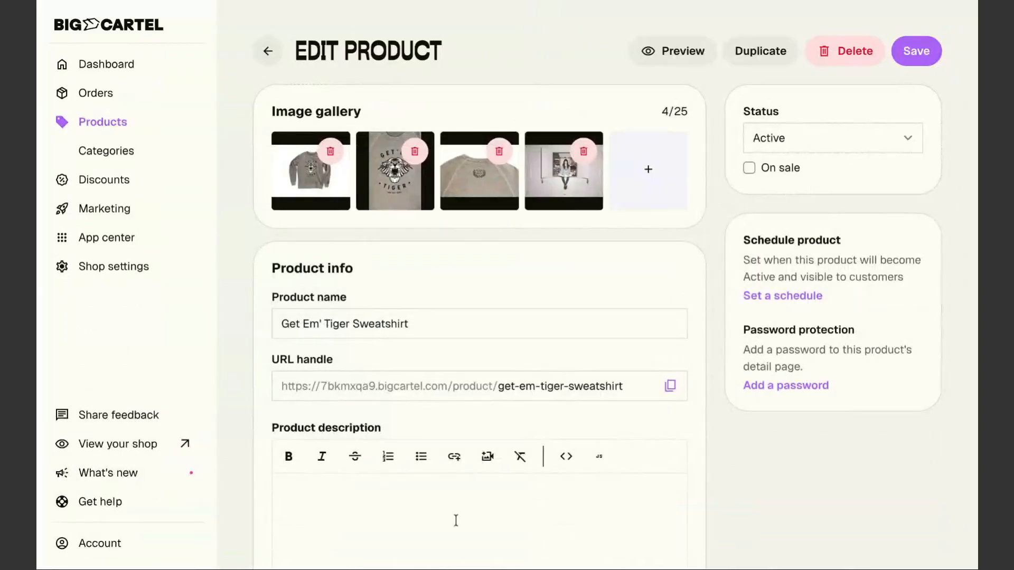
scroll(349, 449, "down", 3)
scroll(346, 446, "down", 10)
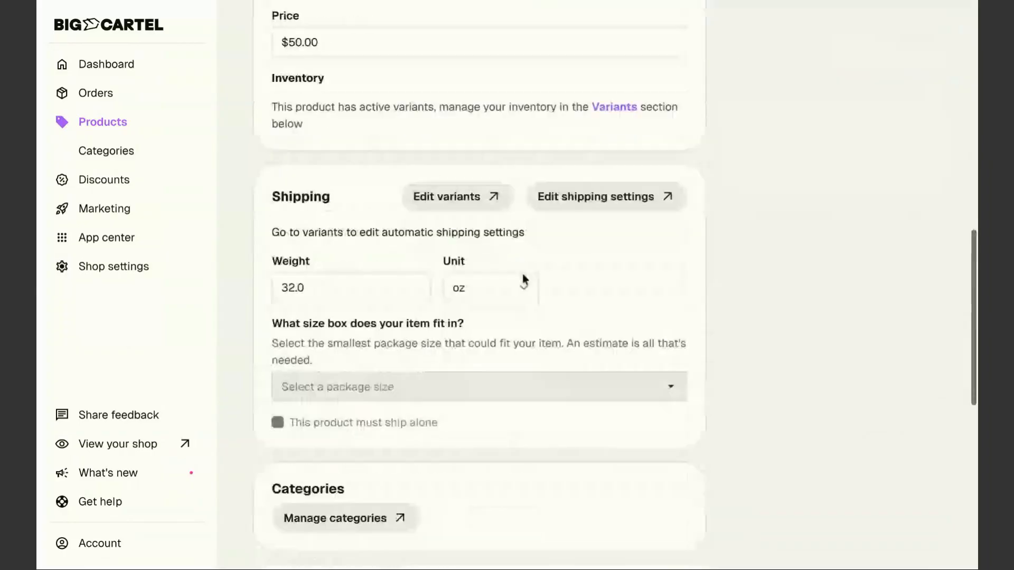
left_click(434, 197)
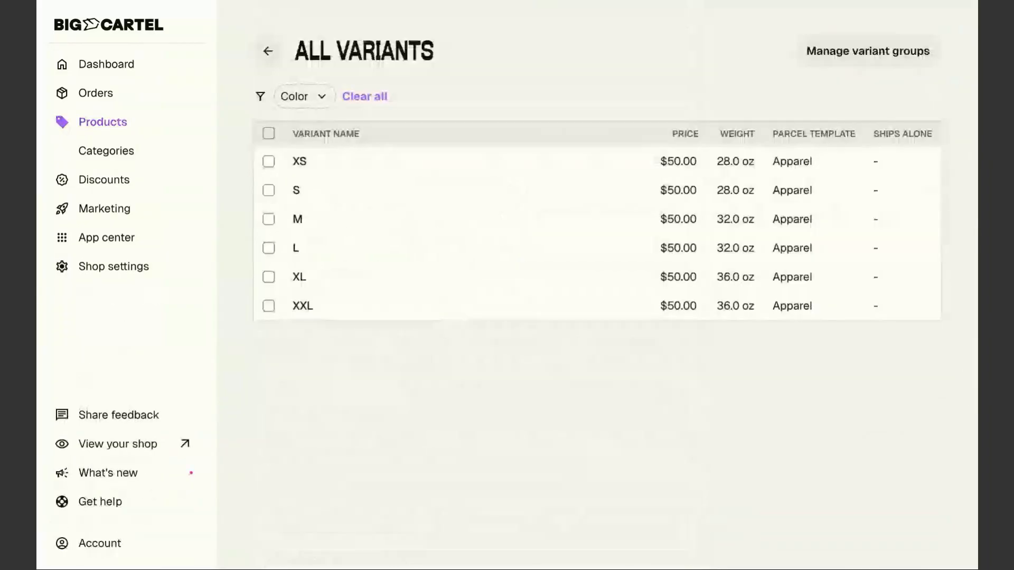
Add XXXL and XXXXL as new size values in the sweatshirt's variant group and save
left_click(842, 51)
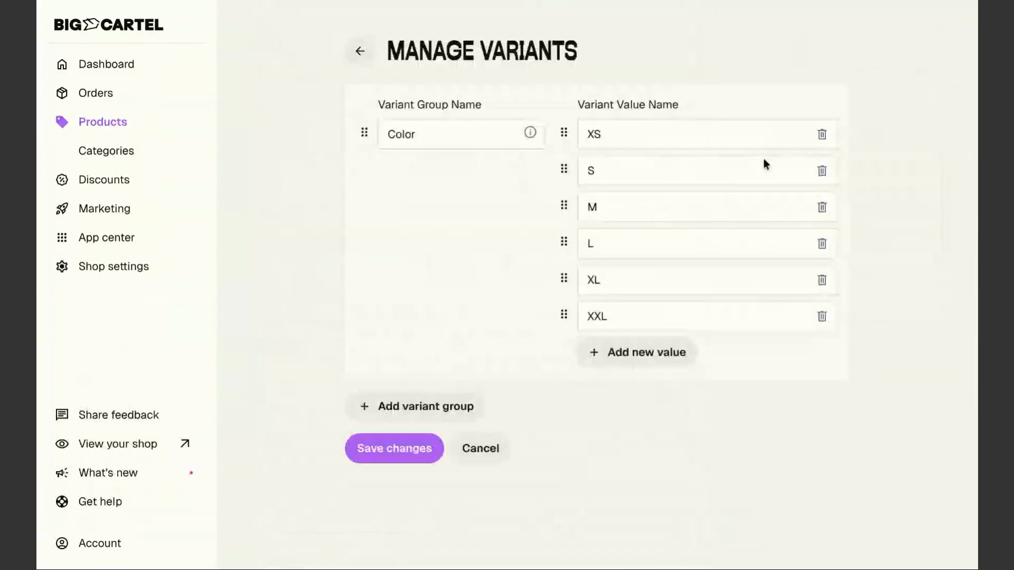
left_click(634, 354)
type("XXXL")
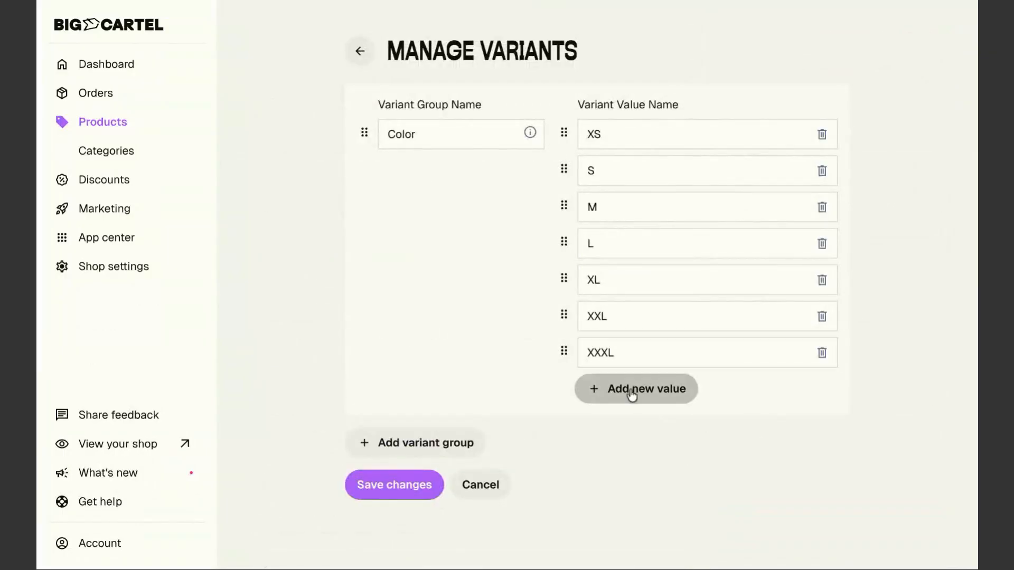
left_click(634, 391)
type("XXXXL")
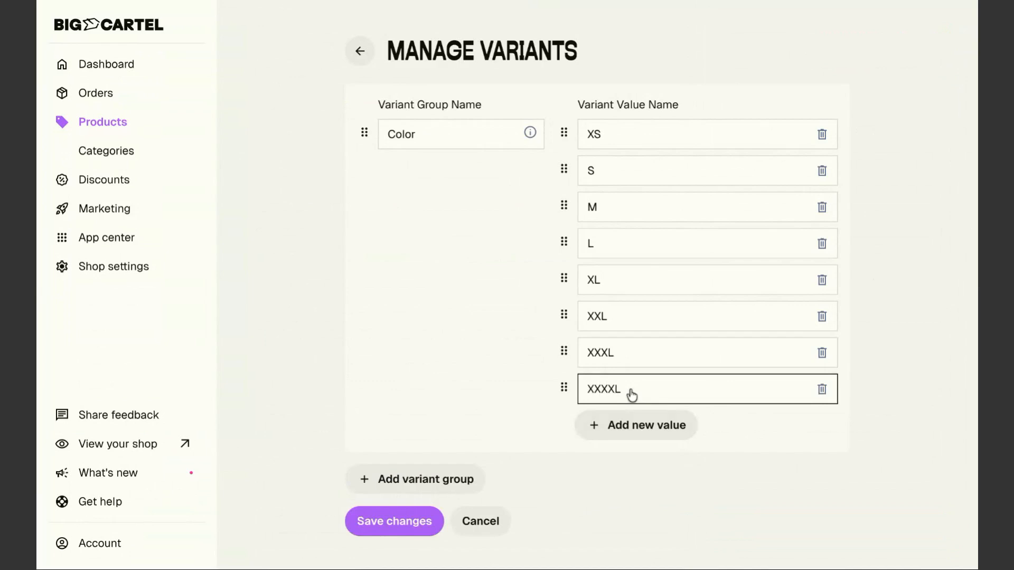
left_click(411, 527)
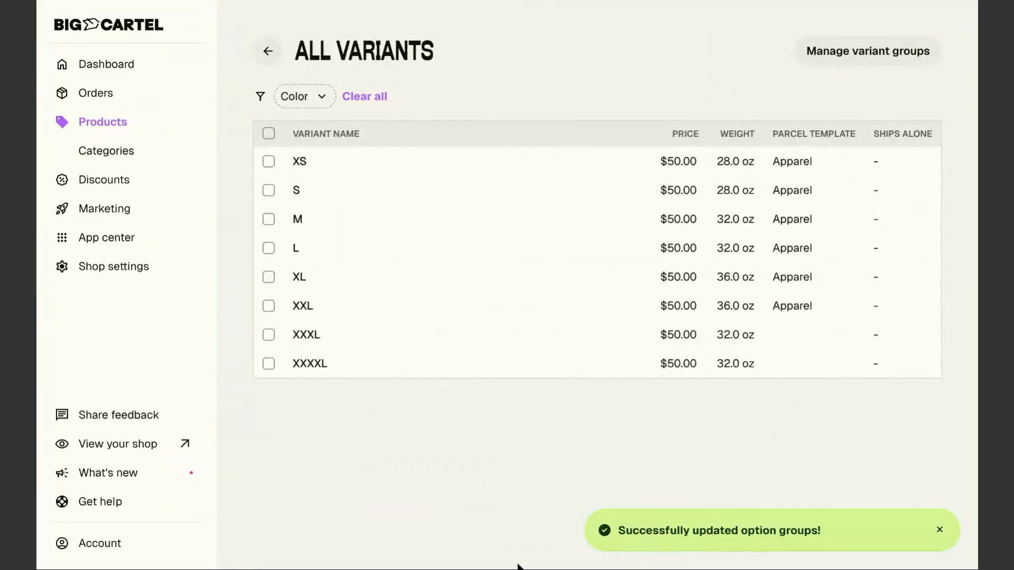
Set the XXXL variant's weight to 38 oz with the Oversize package size and save
left_click(408, 338)
left_click(622, 407)
left_click_drag(623, 407, 566, 403)
type("38")
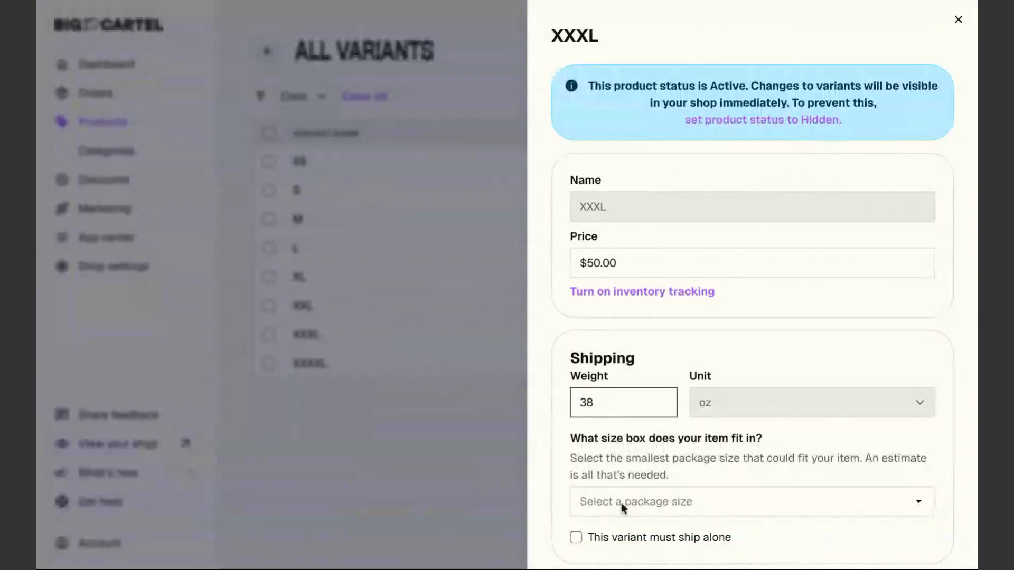
left_click(622, 503)
left_click(623, 468)
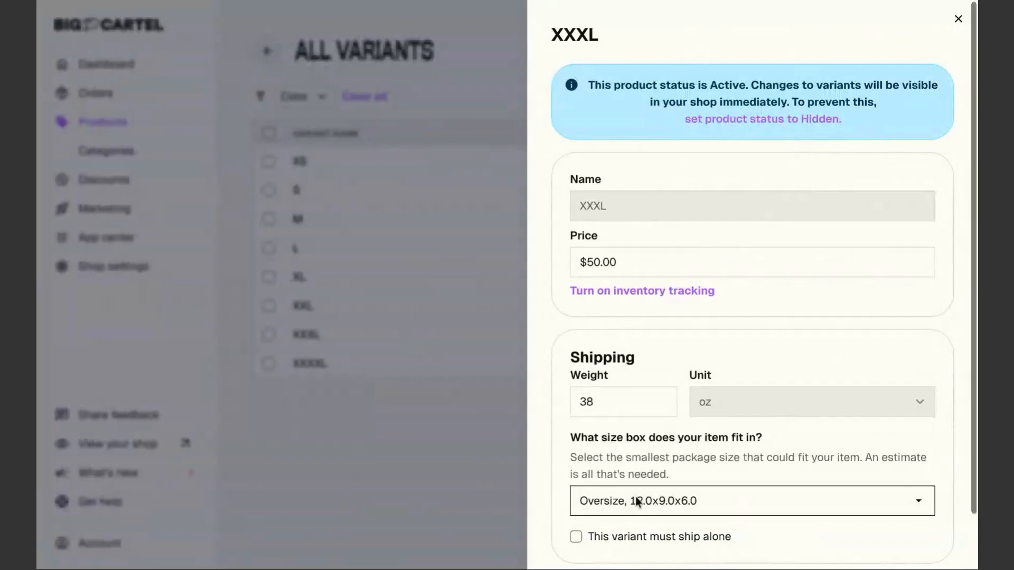
scroll(636, 496, "down", 2)
left_click(585, 533)
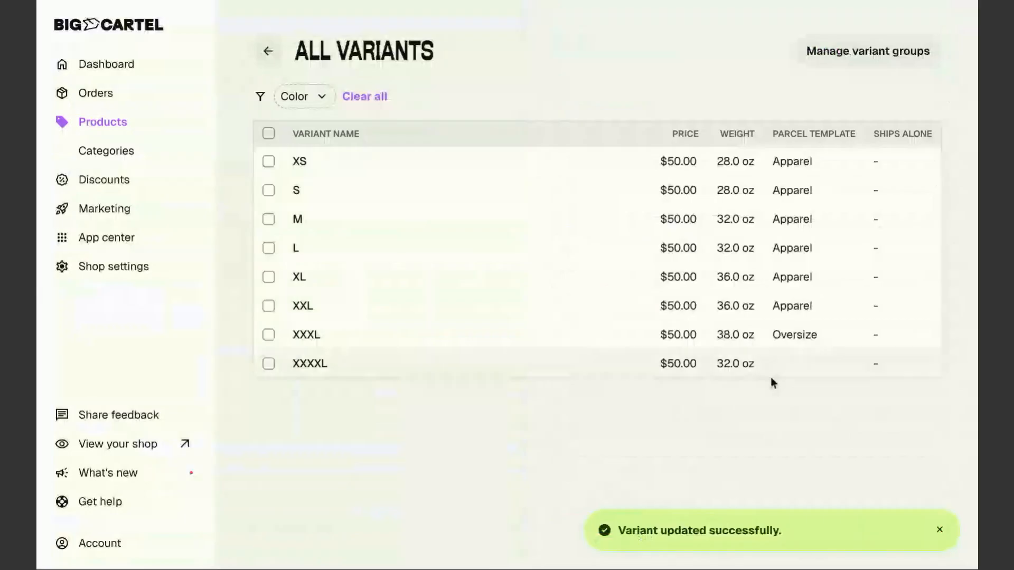
Set the XXXXL variant's weight to 38 oz with the Oversize package size and save
left_click(742, 363)
left_click(621, 411)
key("BackSpace")
key("BackSpace")
key("BackSpace")
type("8")
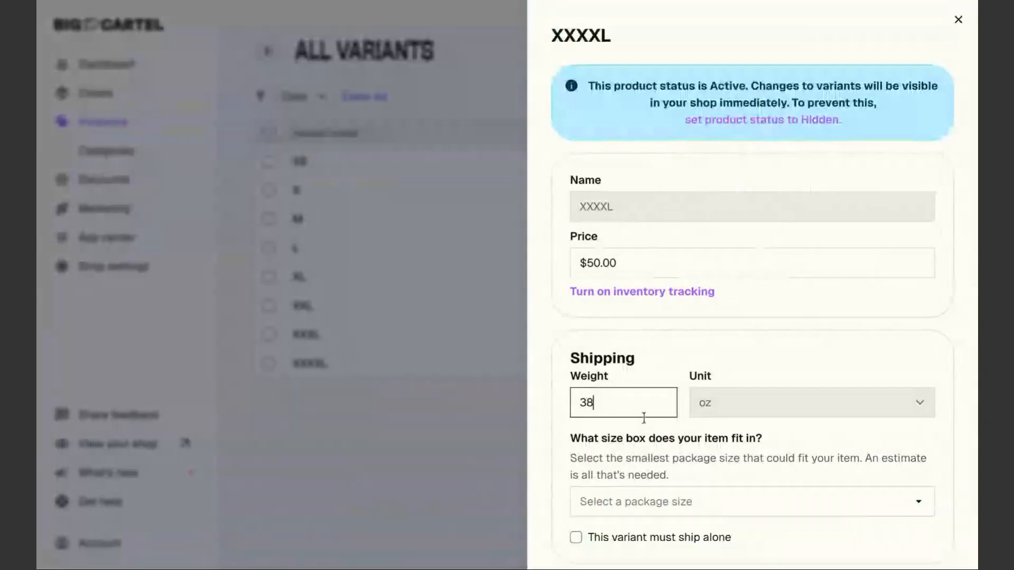
left_click(657, 503)
left_click(642, 474)
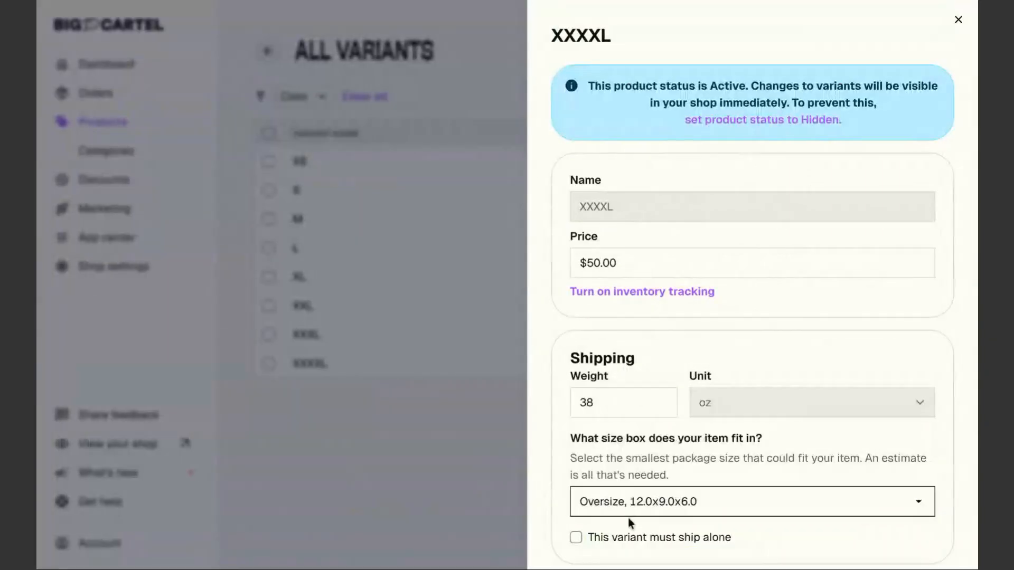
scroll(629, 518, "down", 2)
left_click(617, 534)
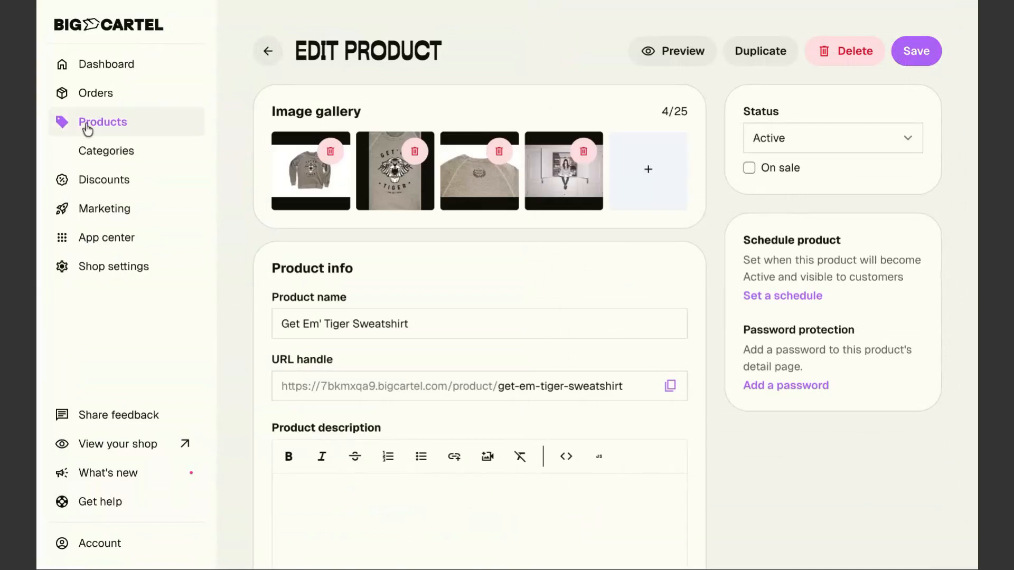
Set the Indie and Free Apron's weight to 13 oz and package size to Envelope, then save
left_click(120, 133)
left_click(429, 406)
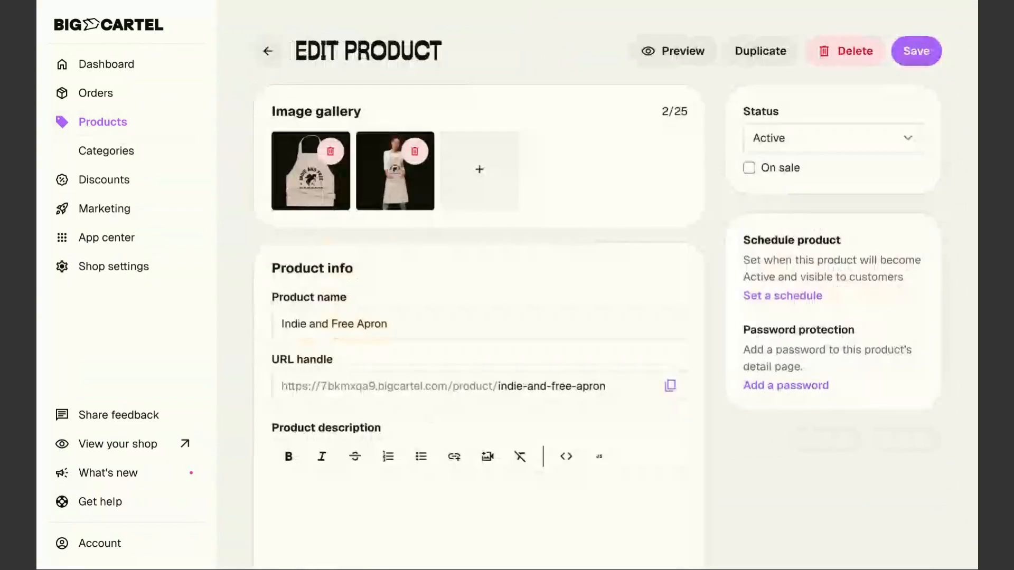
scroll(471, 380, "down", 12)
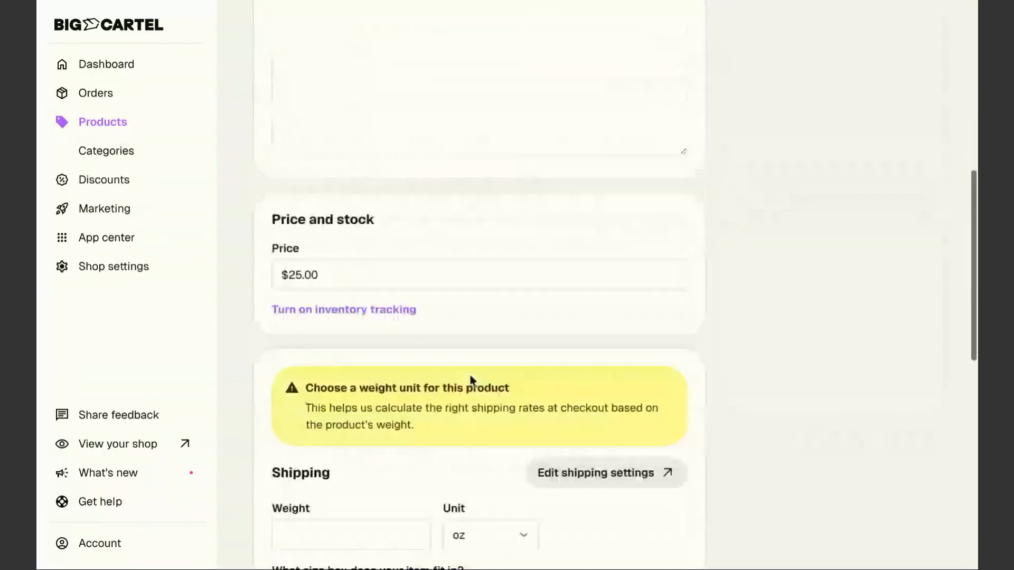
scroll(471, 380, "down", 6)
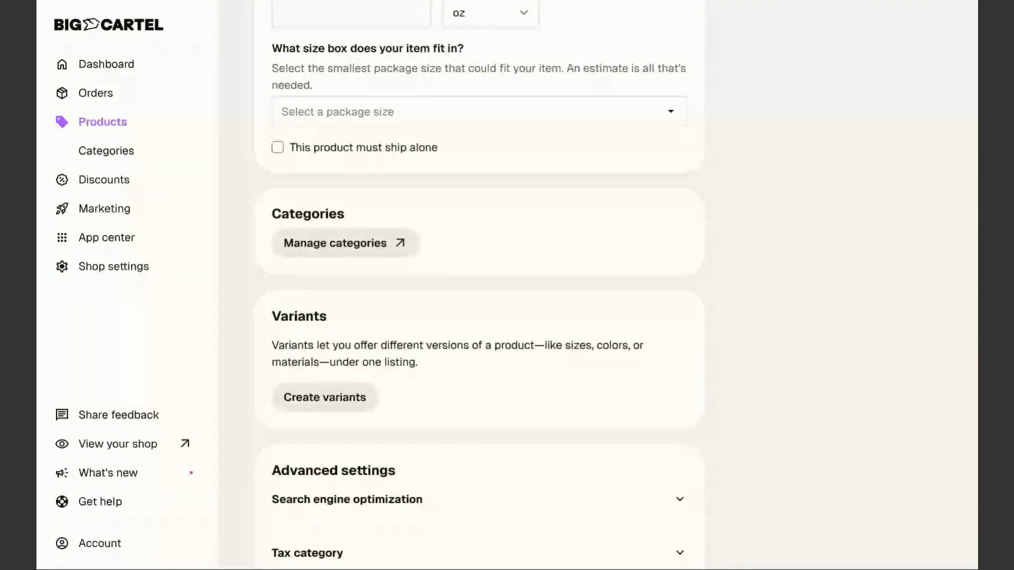
scroll(485, 402, "up", 5)
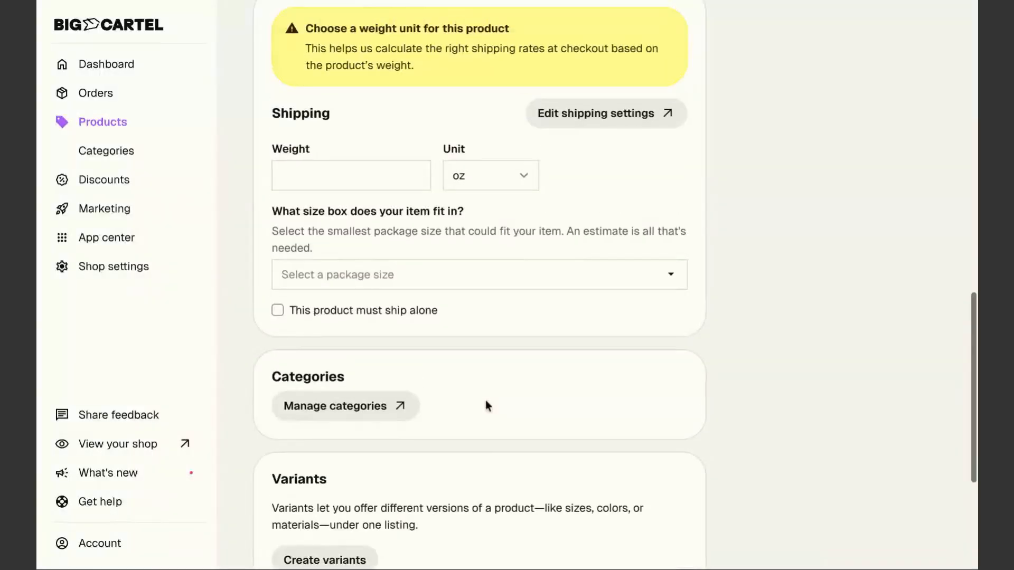
left_click(349, 292)
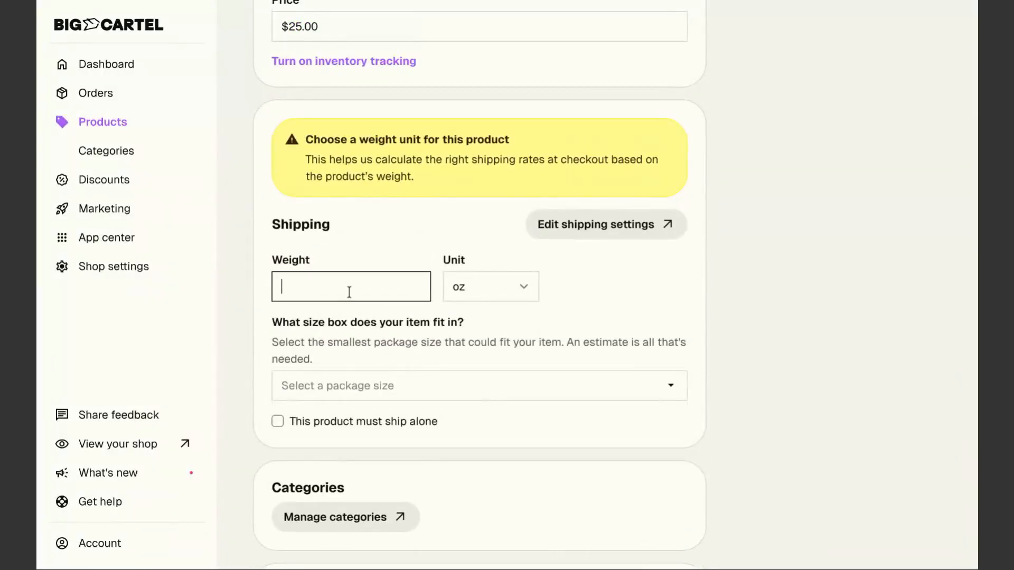
type("13")
left_click(388, 386)
left_click(382, 423)
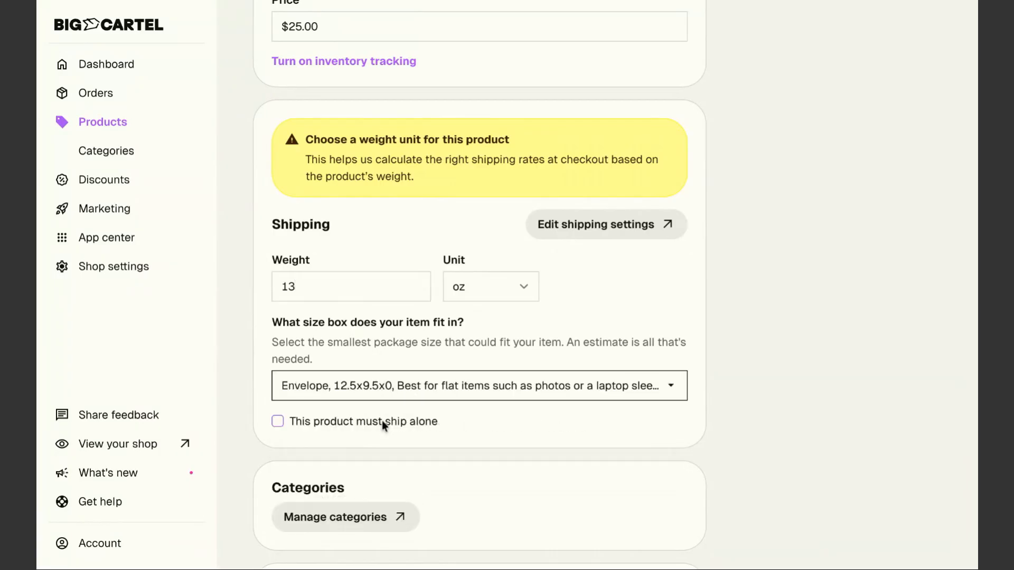
scroll(572, 526, "down", 4)
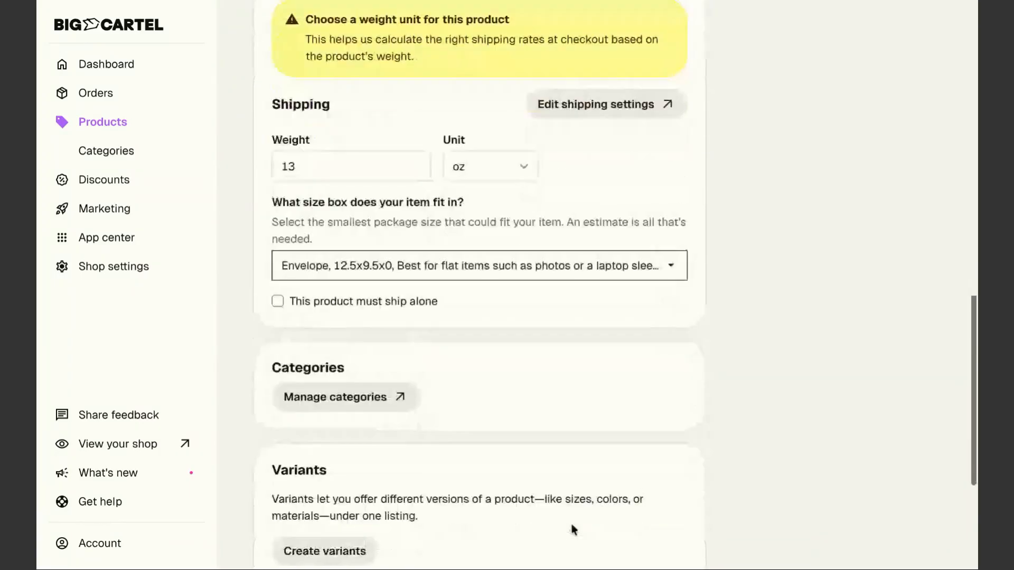
scroll(414, 479, "down", 3)
left_click(305, 520)
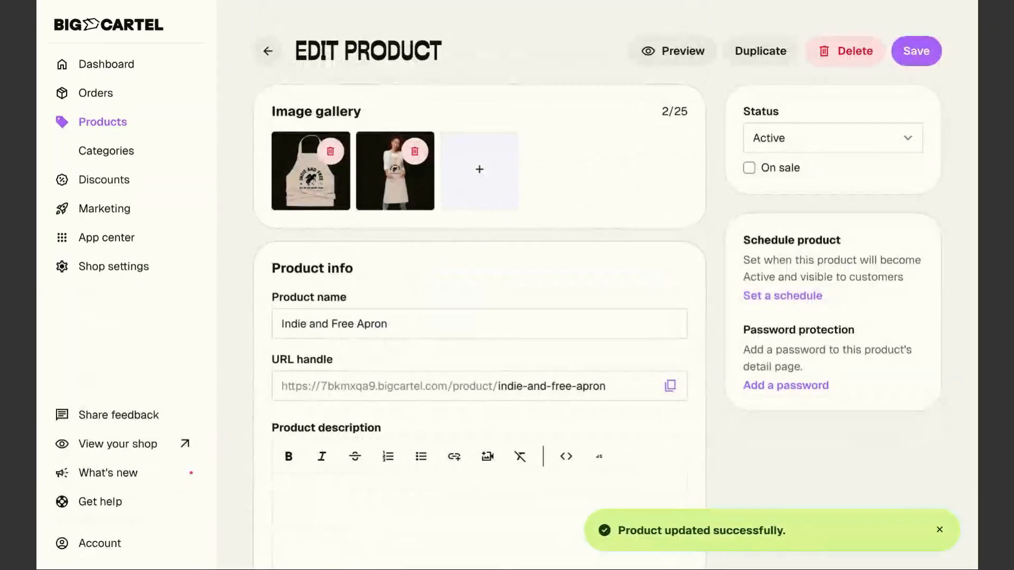
Set the Independent Tote's weight to 20 oz and package size to Envelope, then save
left_click(119, 127)
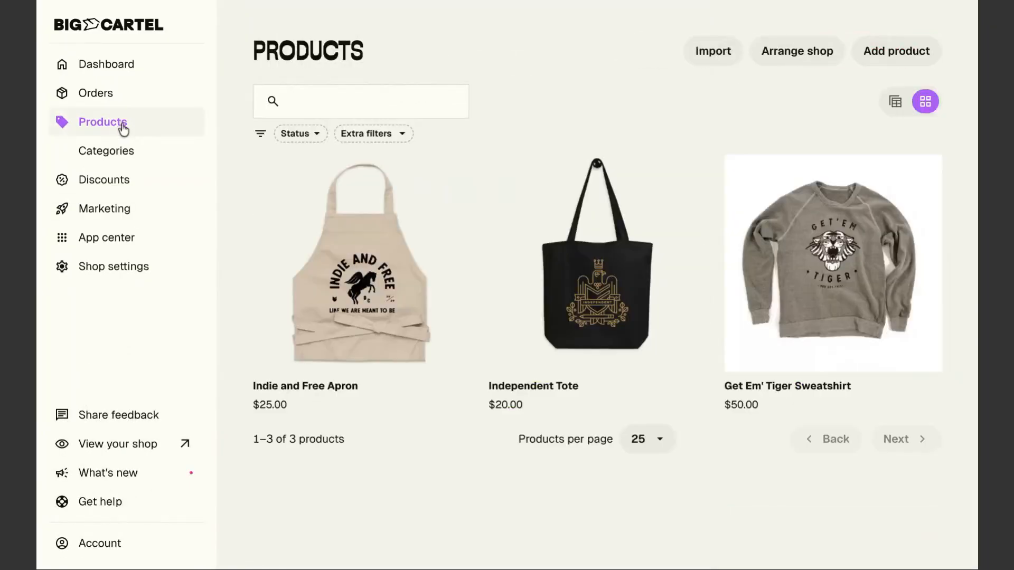
left_click(586, 280)
scroll(451, 402, "down", 10)
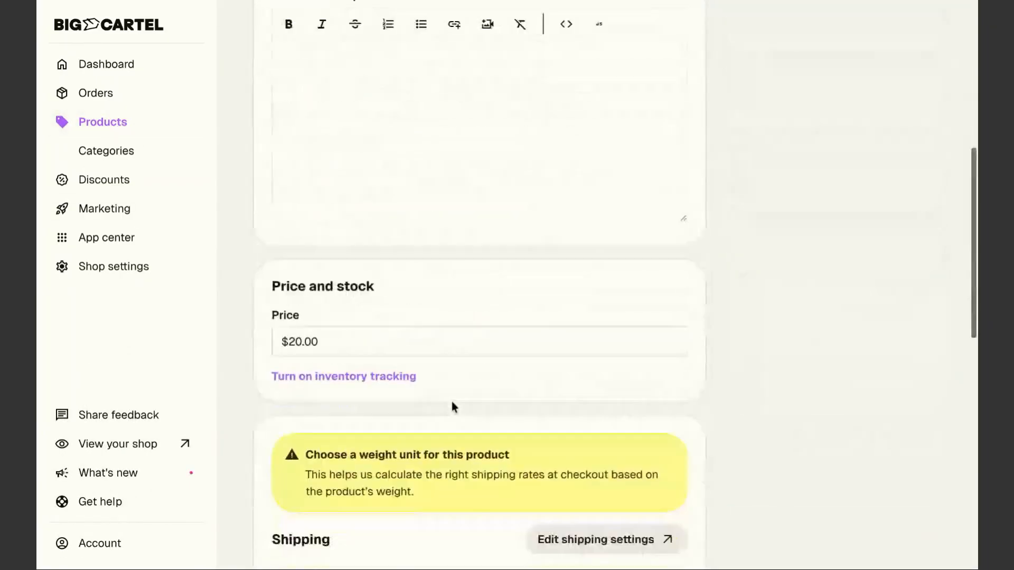
scroll(451, 401, "down", 3)
left_click(328, 346)
type("20")
left_click(369, 445)
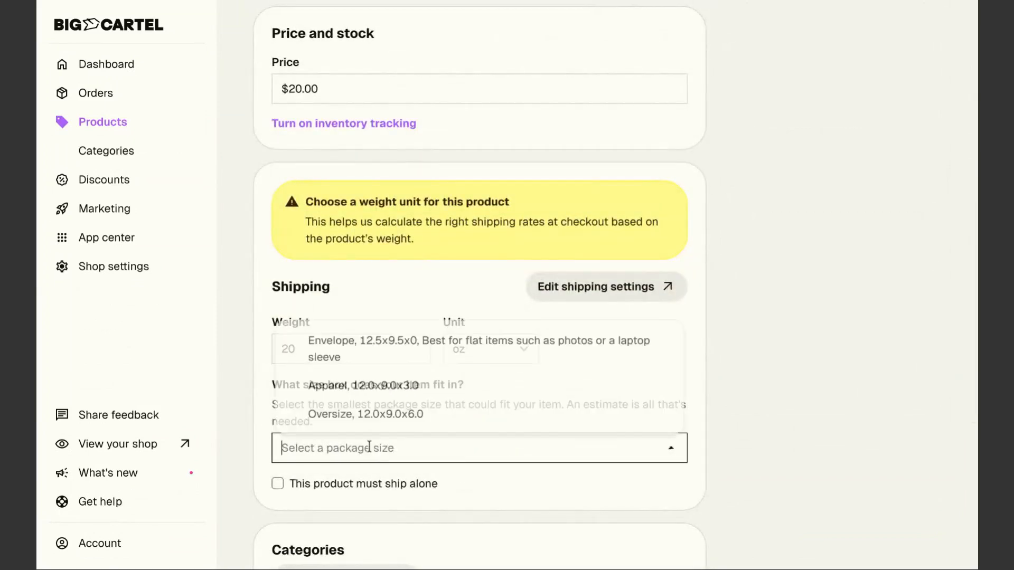
left_click(326, 350)
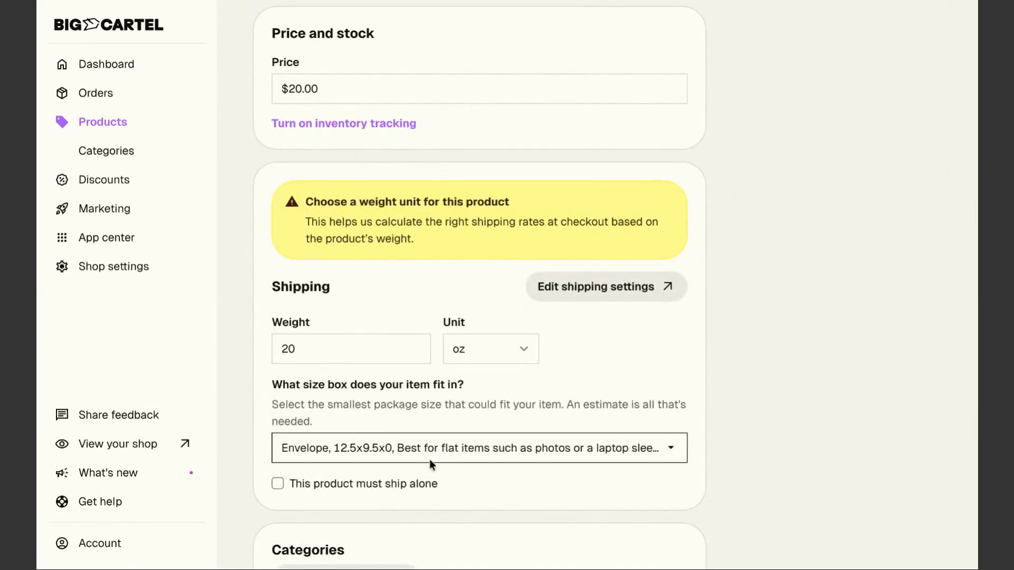
scroll(418, 519, "down", 3)
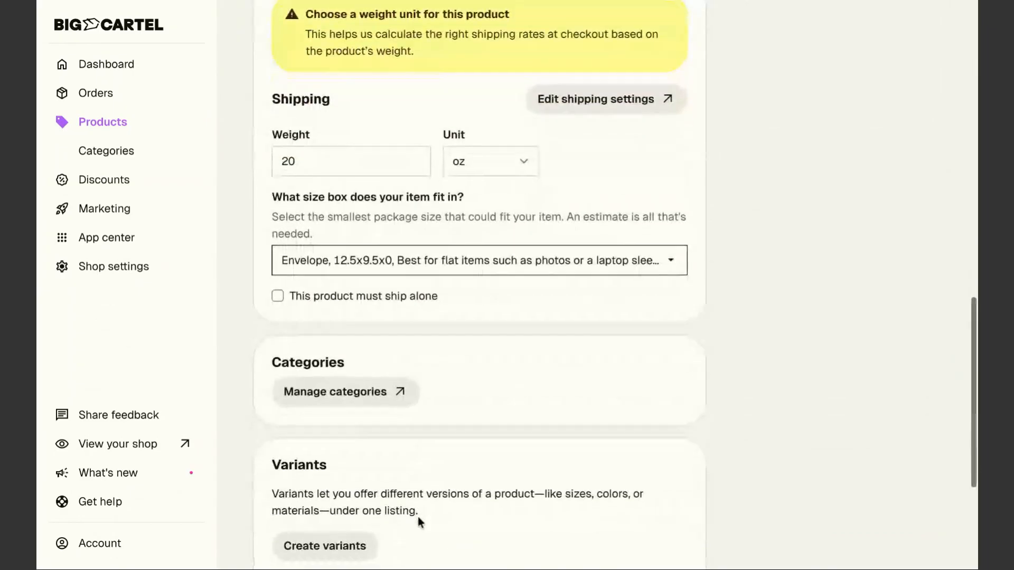
scroll(407, 526, "down", 4)
left_click(341, 525)
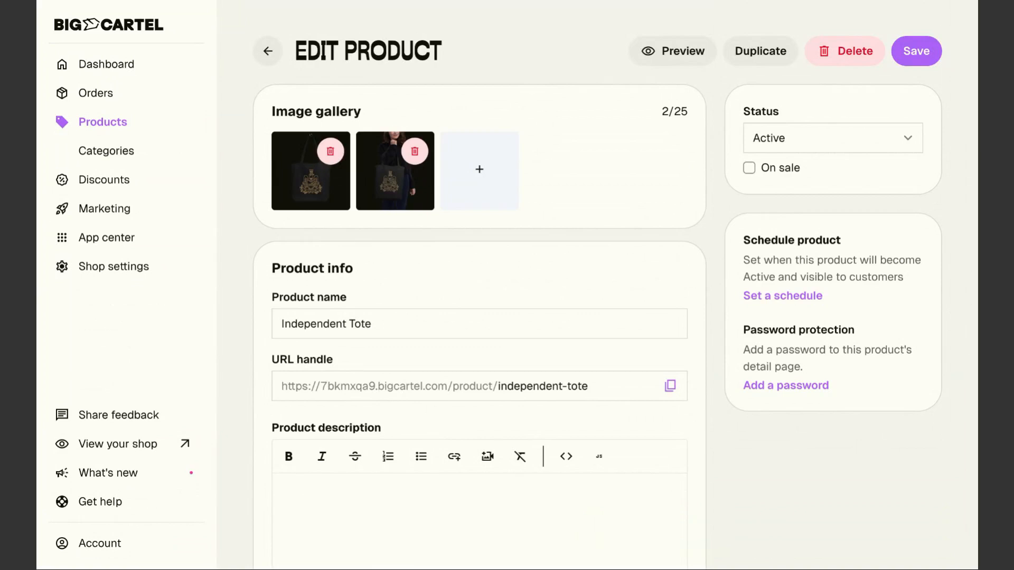
On the live storefront, add a size M Get Em' Tiger Sweatshirt to the cart
left_click(125, 451)
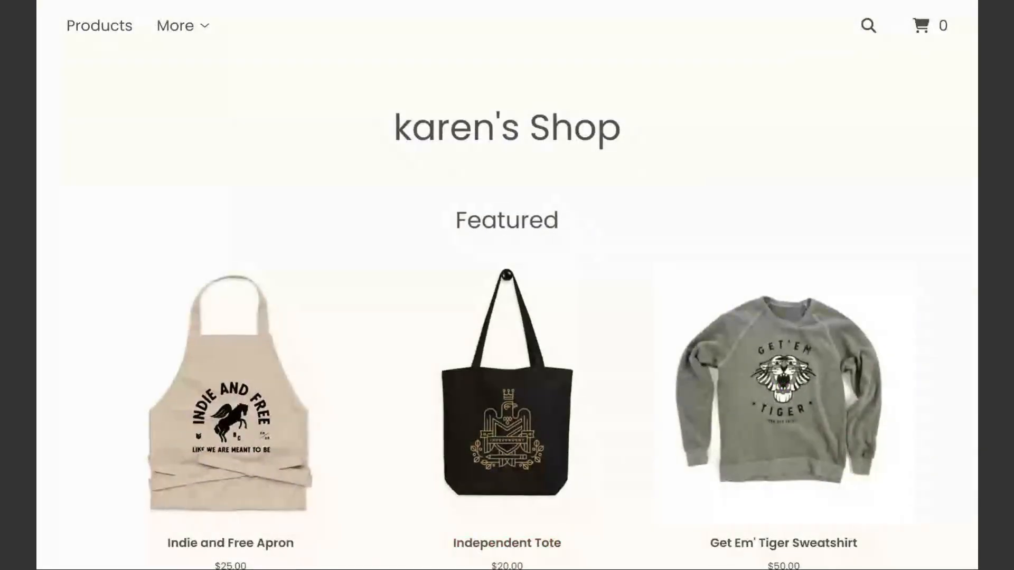
left_click(816, 449)
left_click(650, 316)
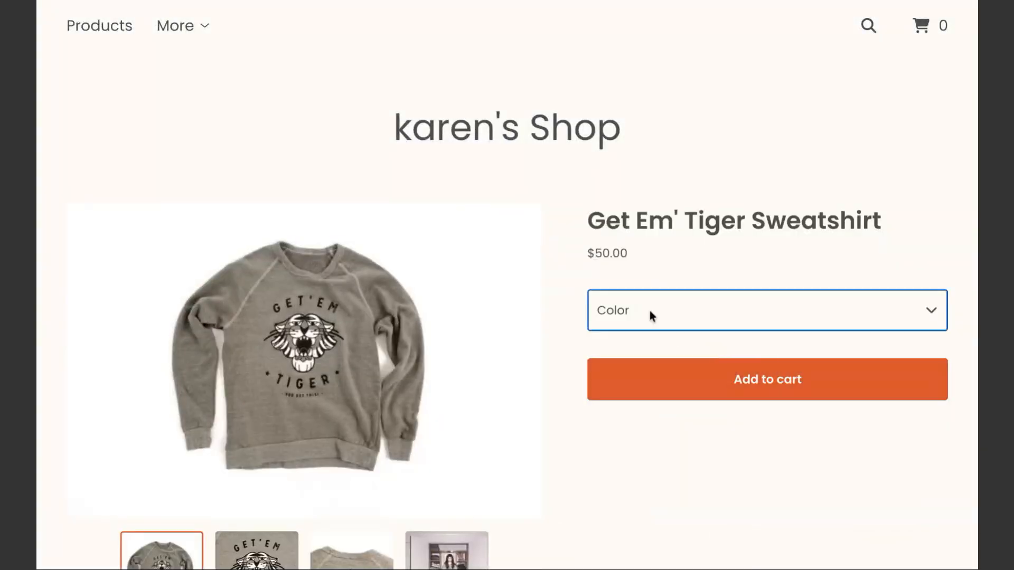
left_click(736, 448)
left_click(740, 445)
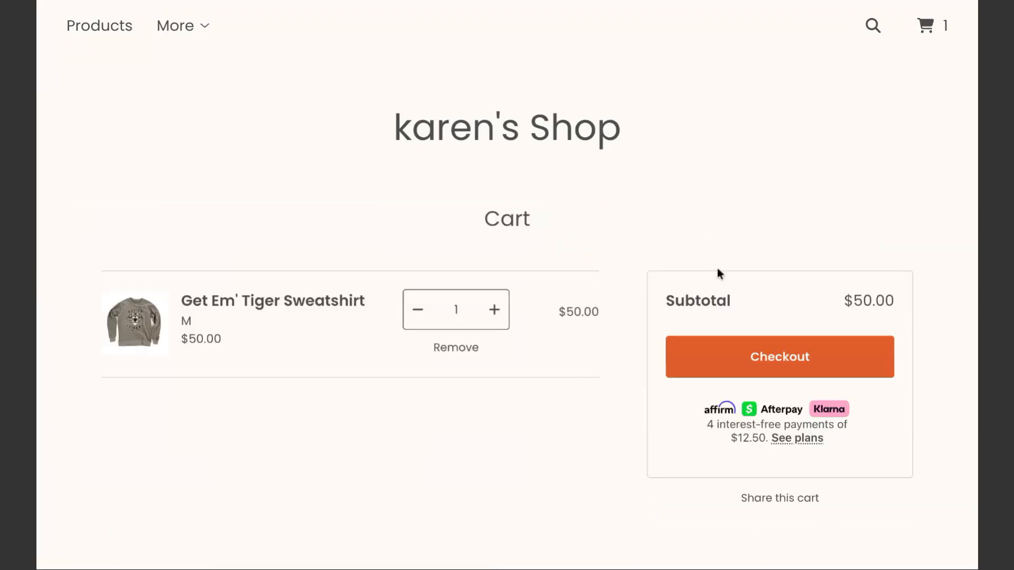
Add the Indie and Free Apron to the cart from the shop's home page
left_click(497, 132)
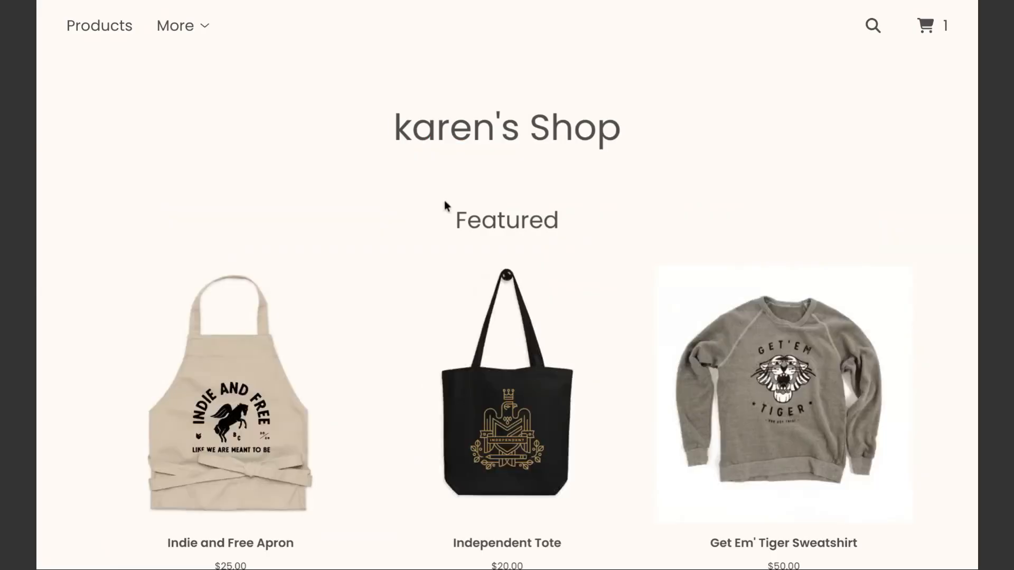
left_click(223, 372)
left_click(718, 364)
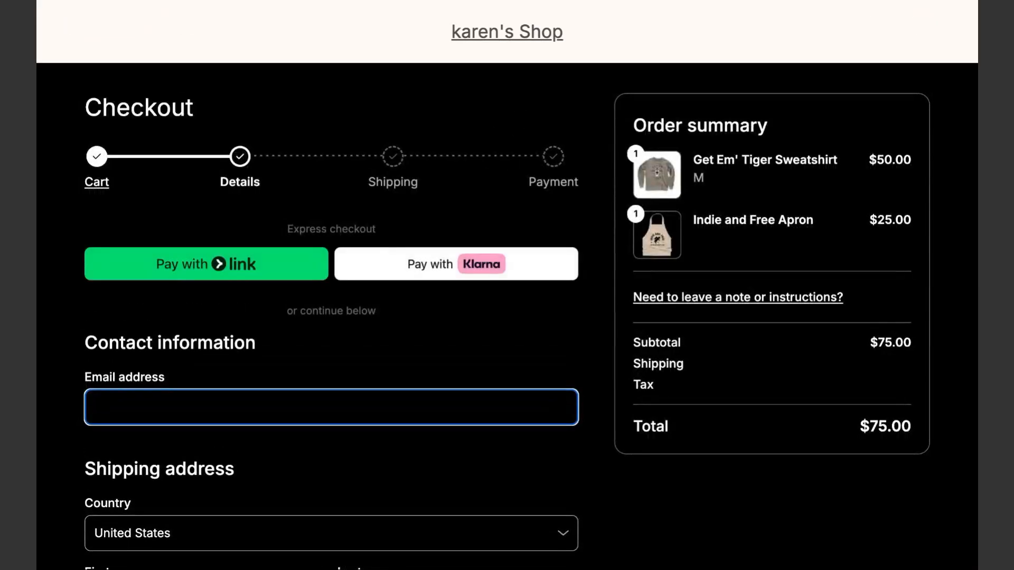
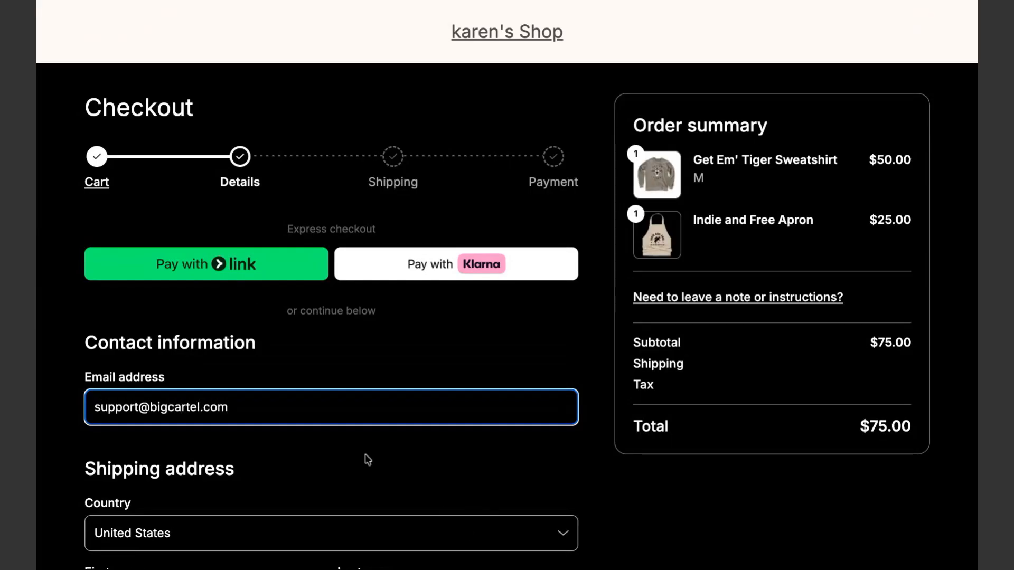
Enter the contact e-mail address on the checkout Details step
scroll(367, 460, "down", 5)
Fill in the recipient's first and last name and street address
left_click(168, 353)
type("Karen")
key("Tab")
type("Test")
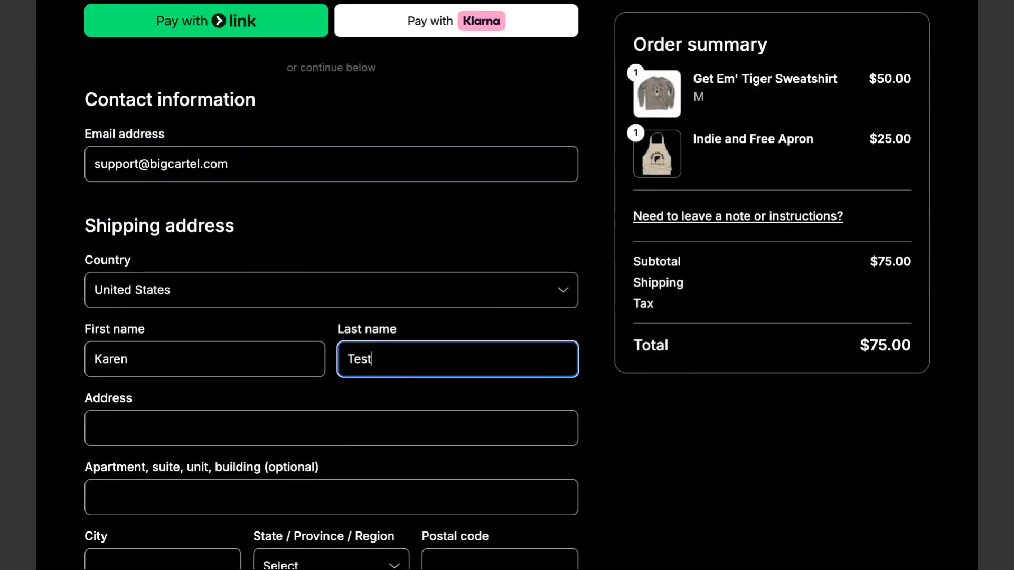
left_click(150, 434)
type("P.oO")
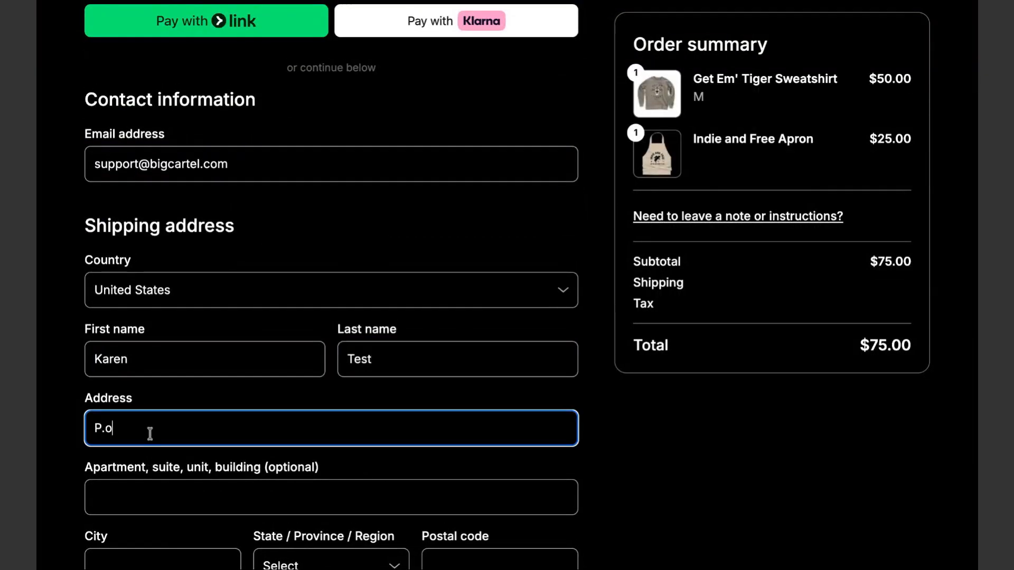
key("BackSpace")
key("BackSpace")
type("O. Box 1")
Fill in the city, choose California as the state, and enter the postal code and phone number
scroll(204, 547, "down", 3)
left_click(164, 457)
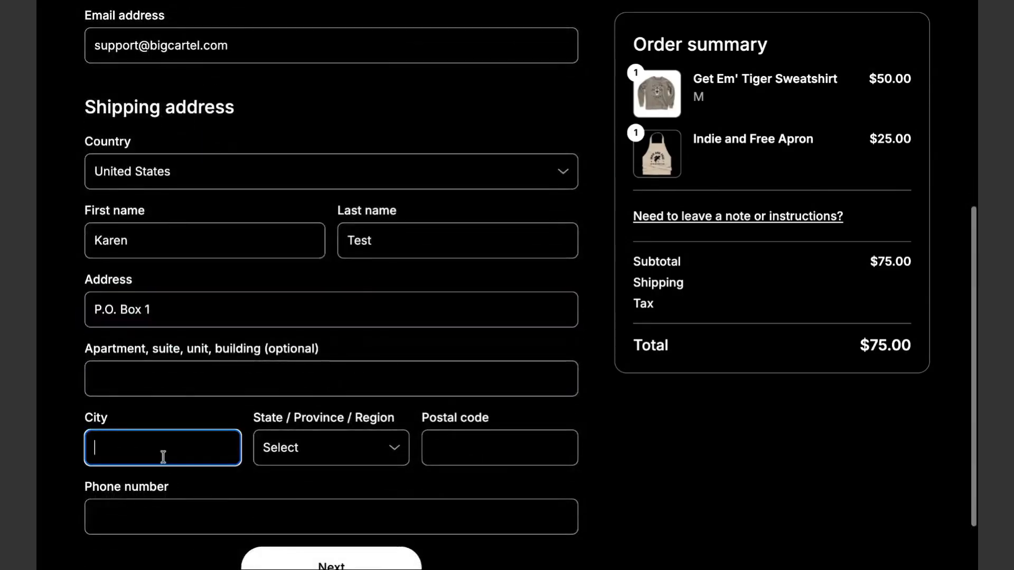
type("Los Angeles")
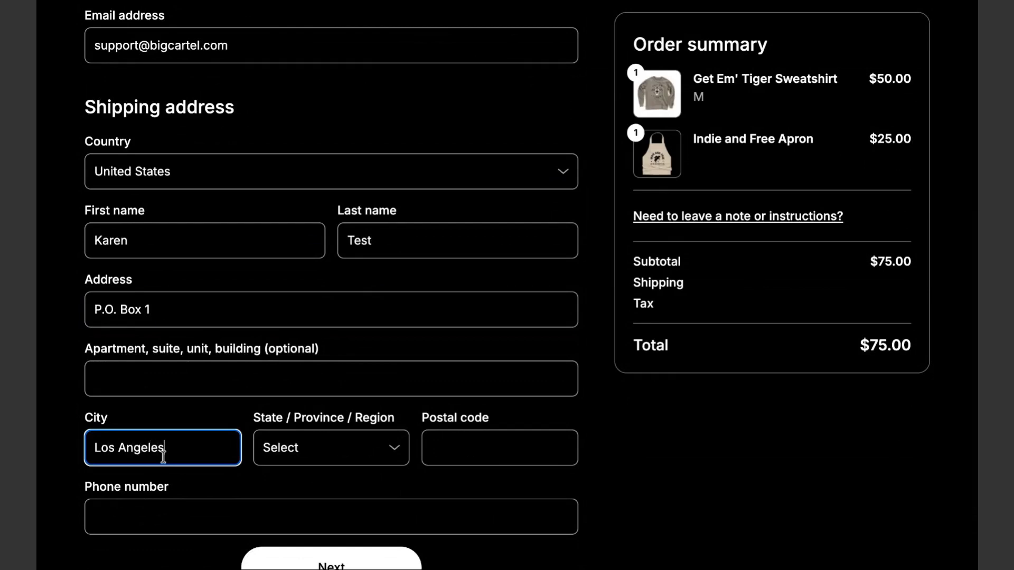
key("Tab")
key("c")
key("Tab")
type("90210")
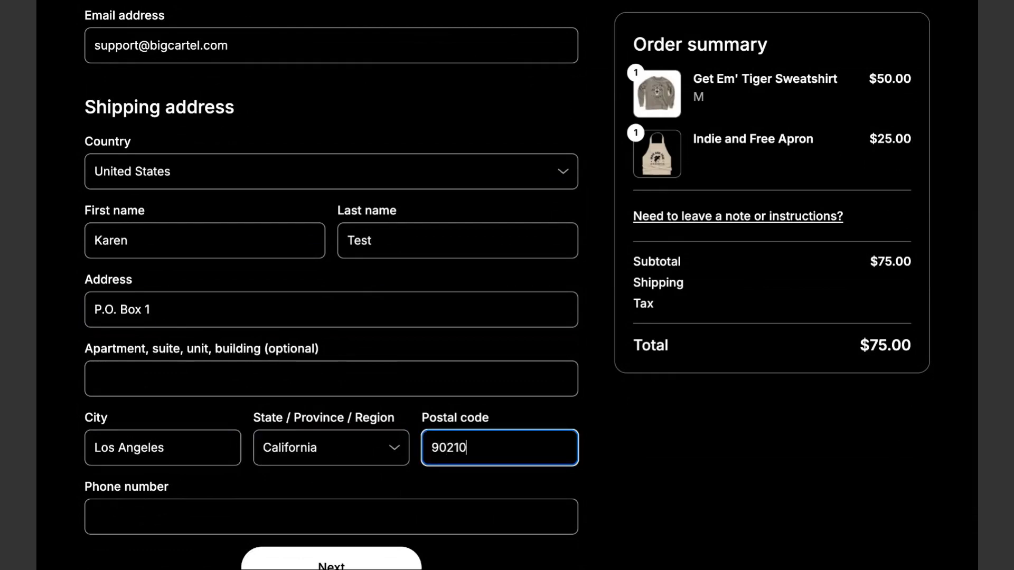
key("Tab")
type("169")
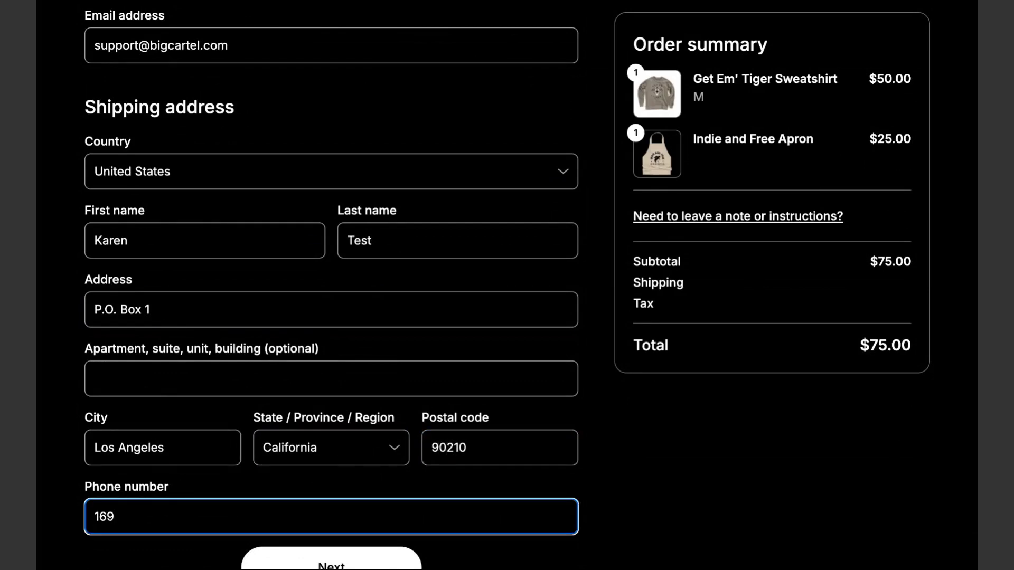
key("BackSpace")
key("BackSpace")
key("BackSpace")
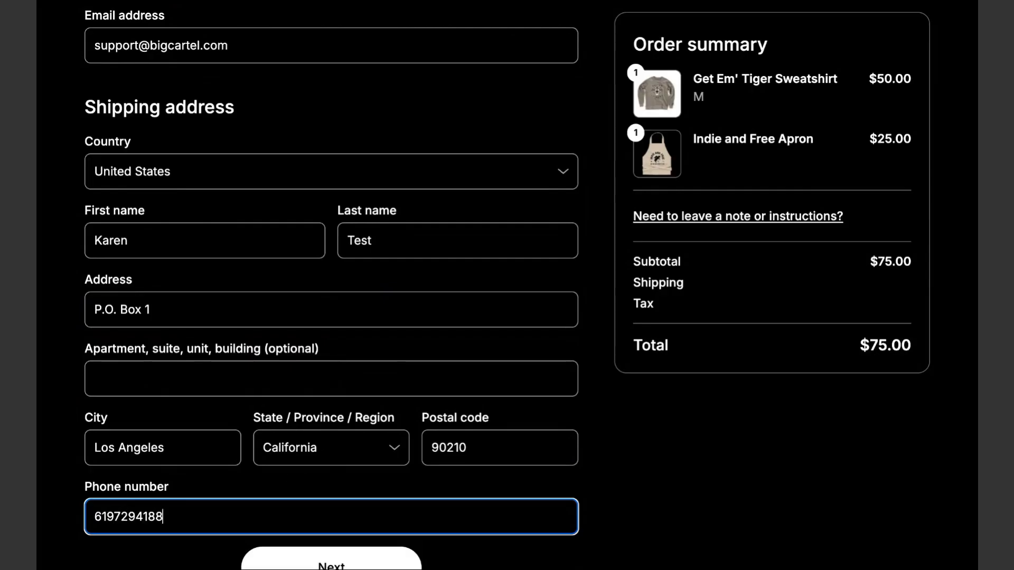
scroll(403, 496, "down", 2)
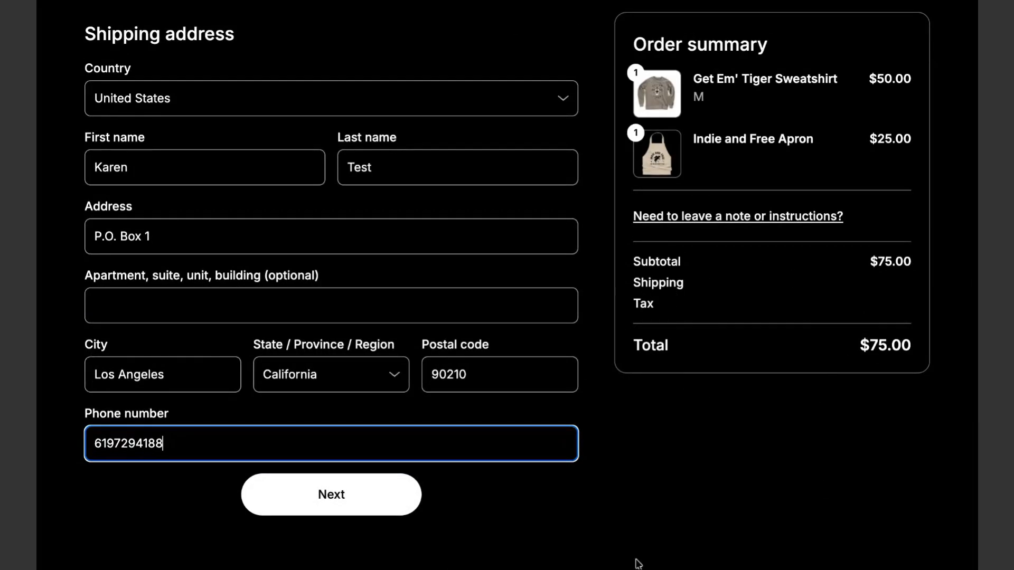
Advance to the Shipping step showing the $10.00 Standard rate, then return to the cart
left_click(351, 498)
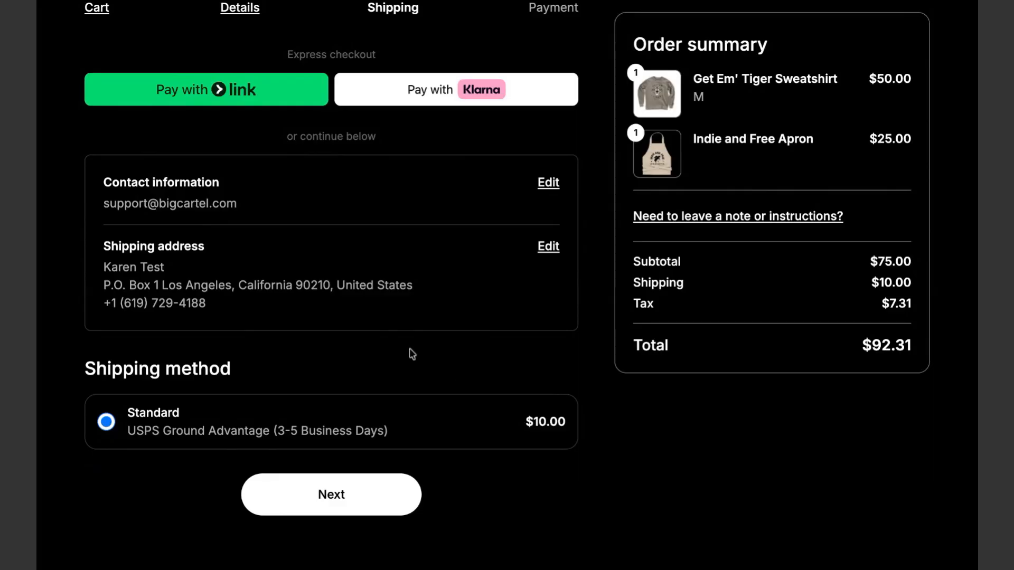
scroll(410, 351, "up", 4)
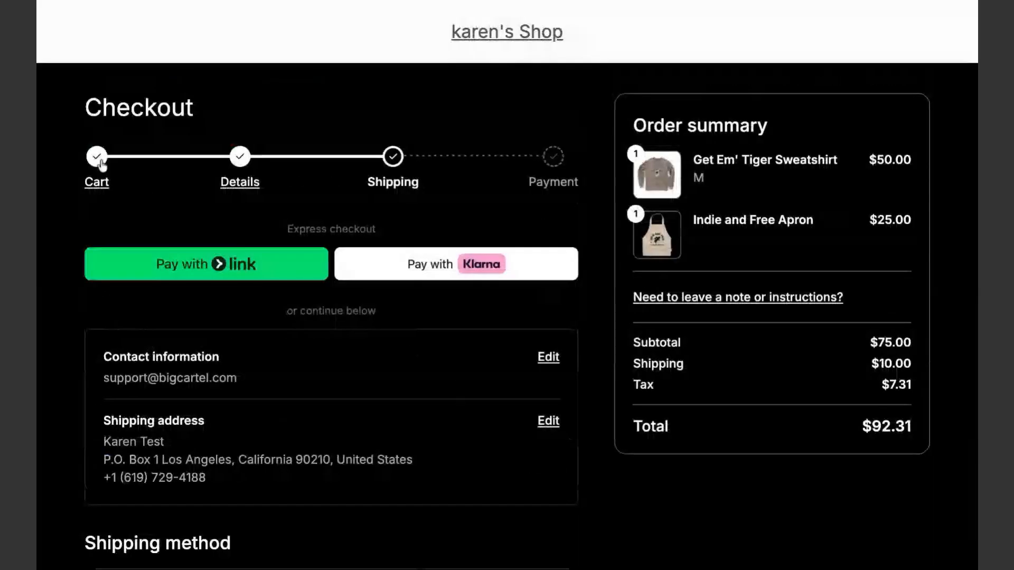
left_click(97, 183)
Remove the size M sweatshirt from the cart and add a size XXXXL one instead
left_click(458, 348)
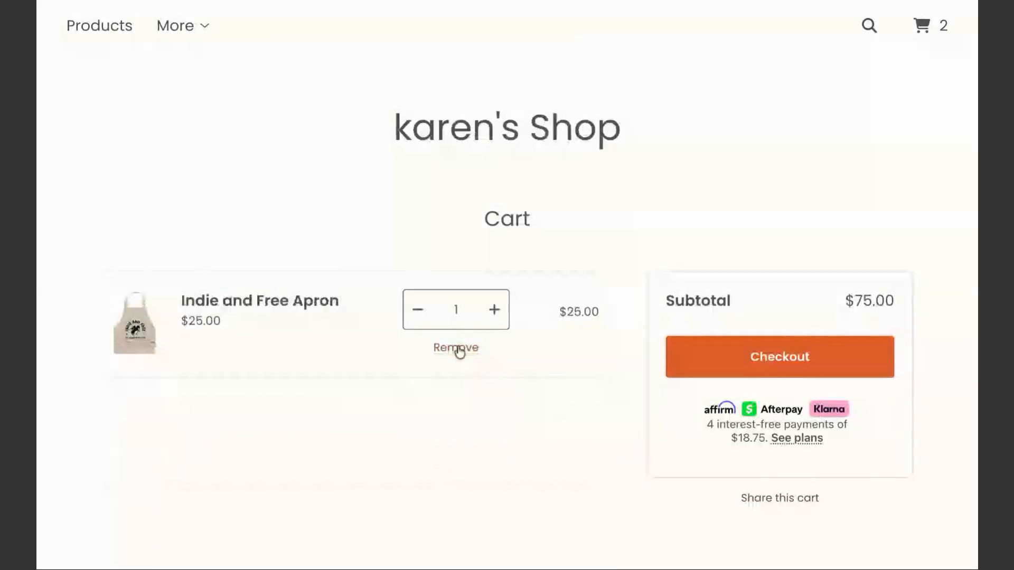
left_click(481, 141)
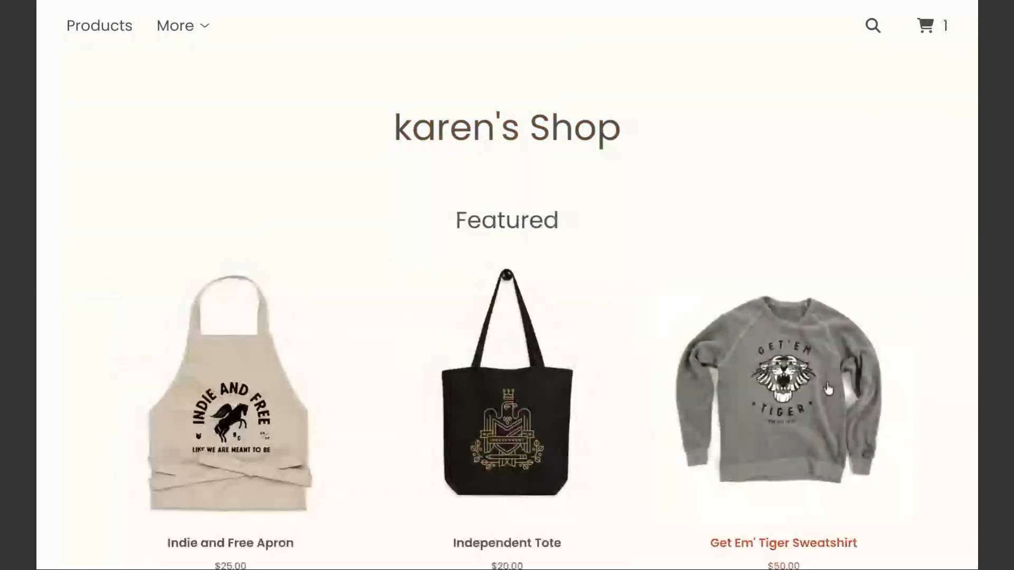
left_click(667, 442)
left_click(625, 360)
left_click(625, 364)
left_click(675, 452)
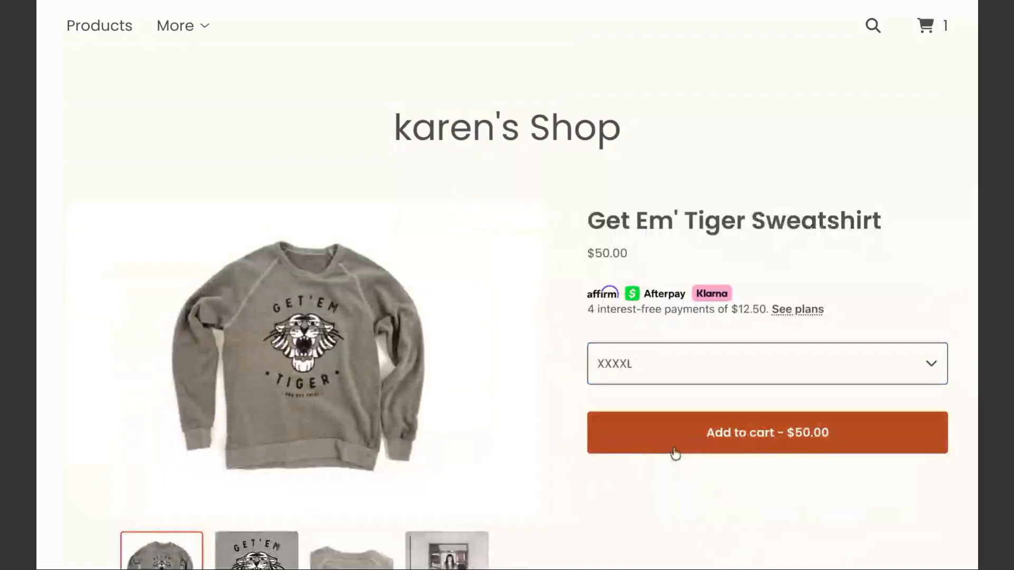